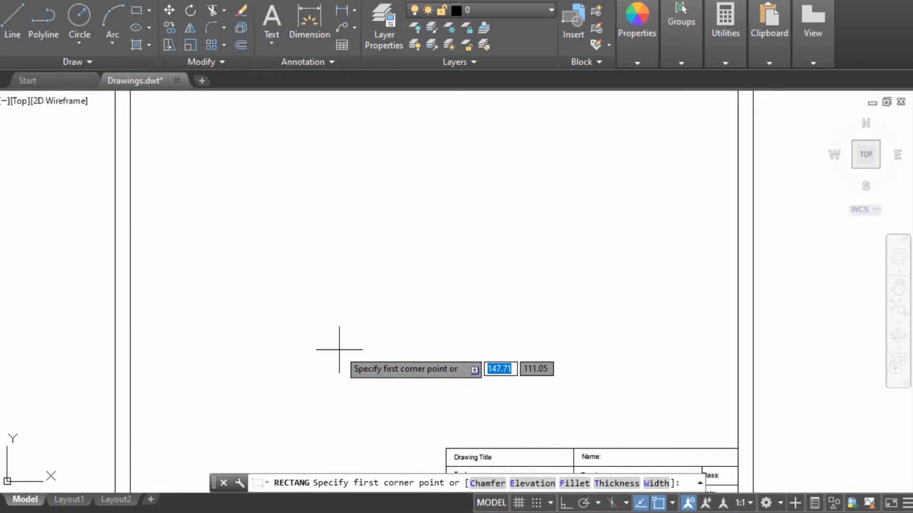
Step: Draw a rectangle 100 wide and 25 high in the sheet's empty area above the title block
click(339, 350)
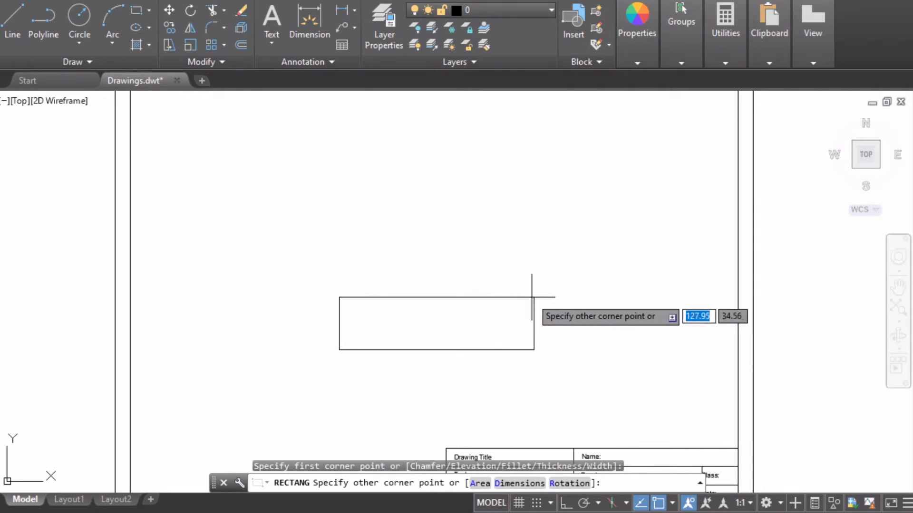
click(450, 512)
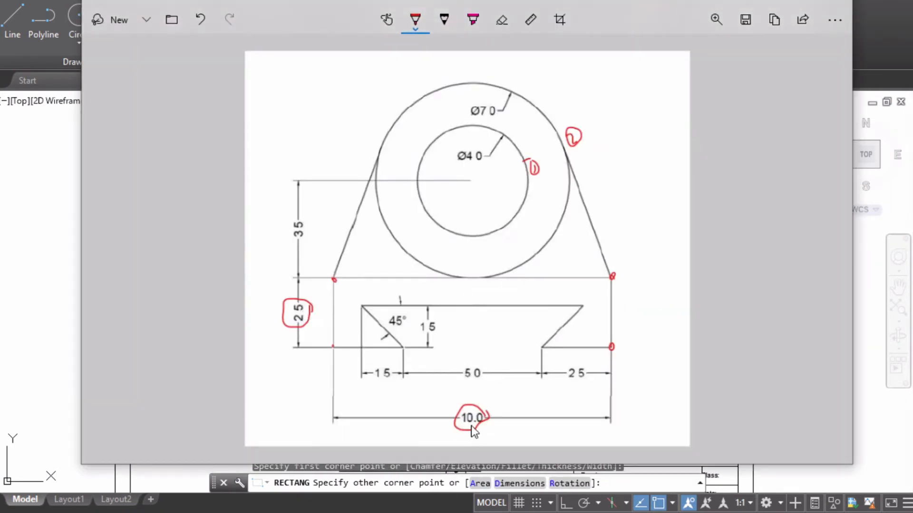
click(775, 2)
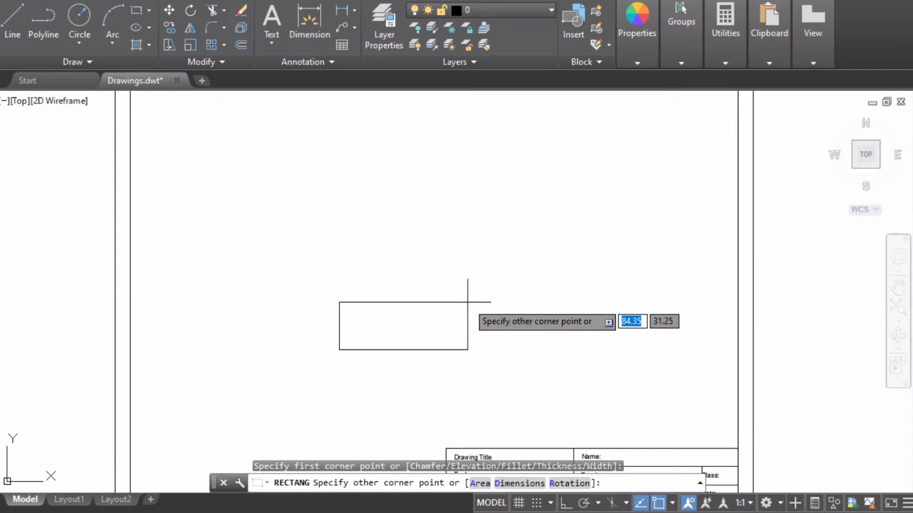
text(100)
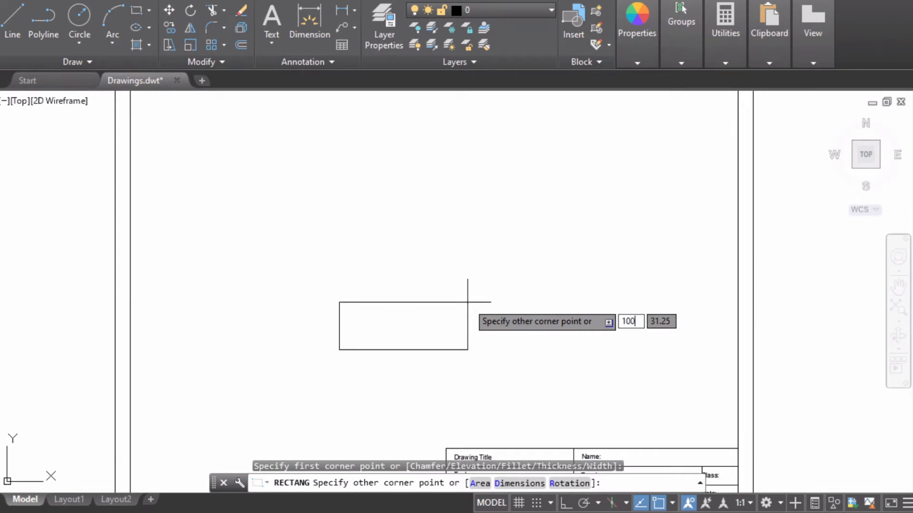
key(Tab)
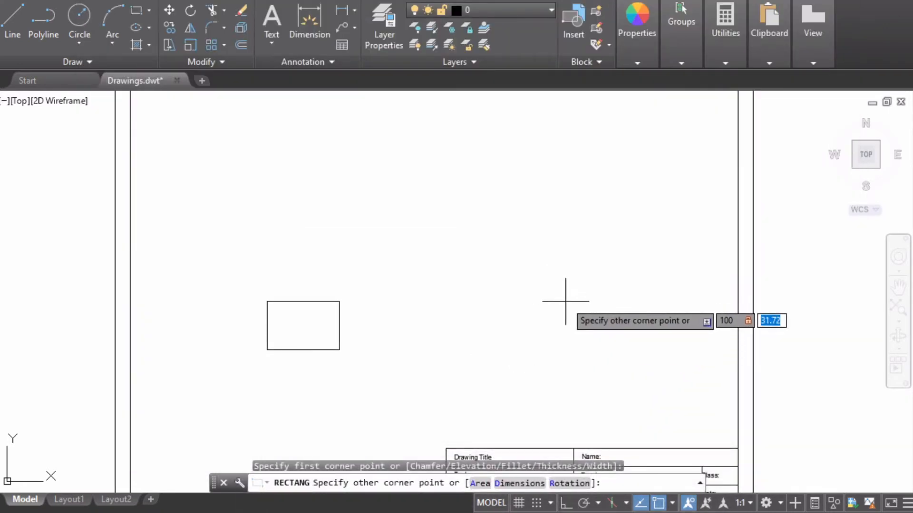
text(25)
key(Return)
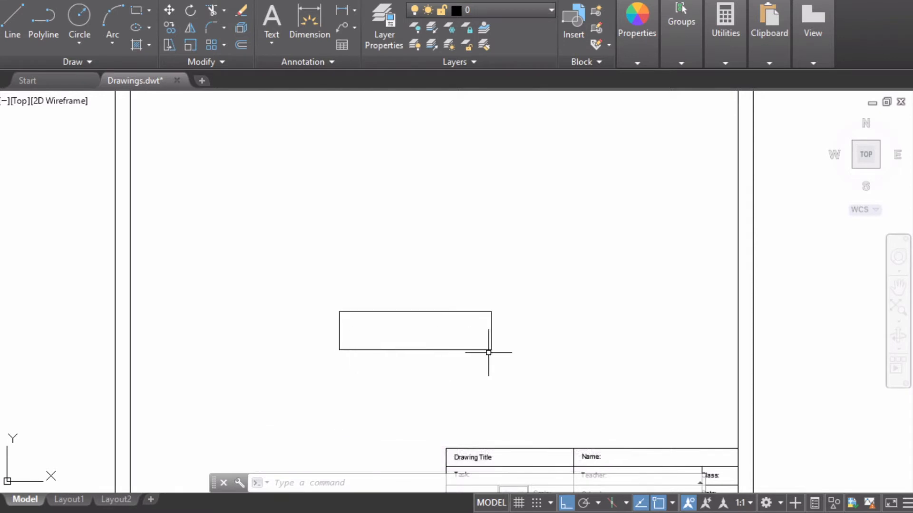
Step: Switch to the reference drawing and mark the 35 height dimension and points on the base's upper edge
click(542, 512)
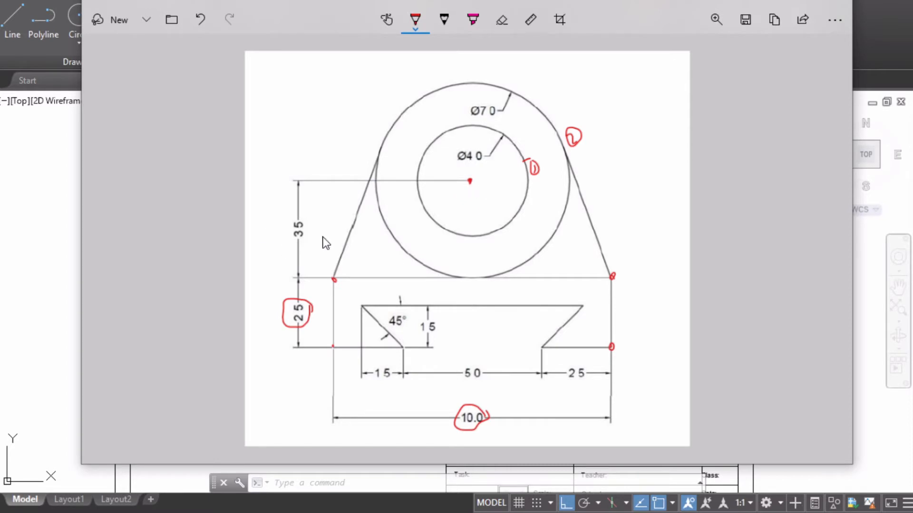
mouse_move(310, 229)
mouse_down()
mouse_move(284, 228)
mouse_move(287, 248)
mouse_up()
click(477, 279)
drag(609, 273, 612, 275)
click(771, 3)
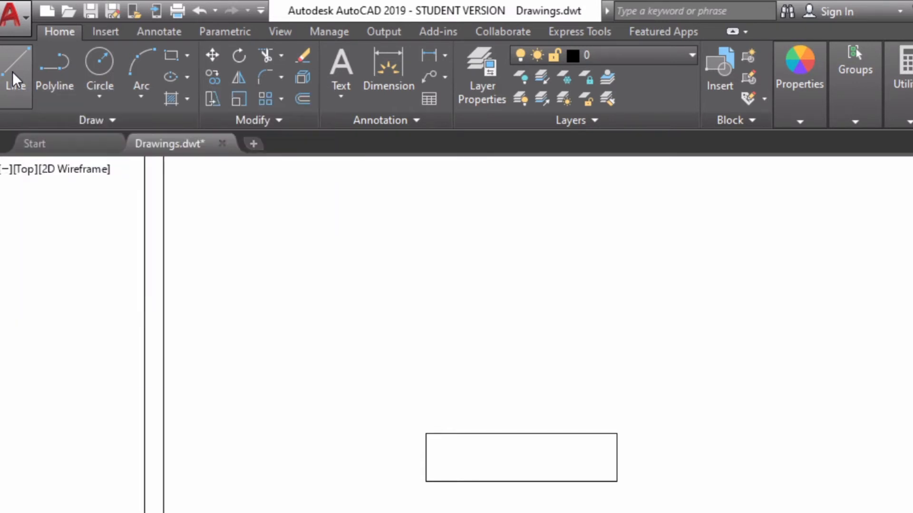
Step: Start the Line command and check in the object snap options whether Midpoint is enabled
click(12, 71)
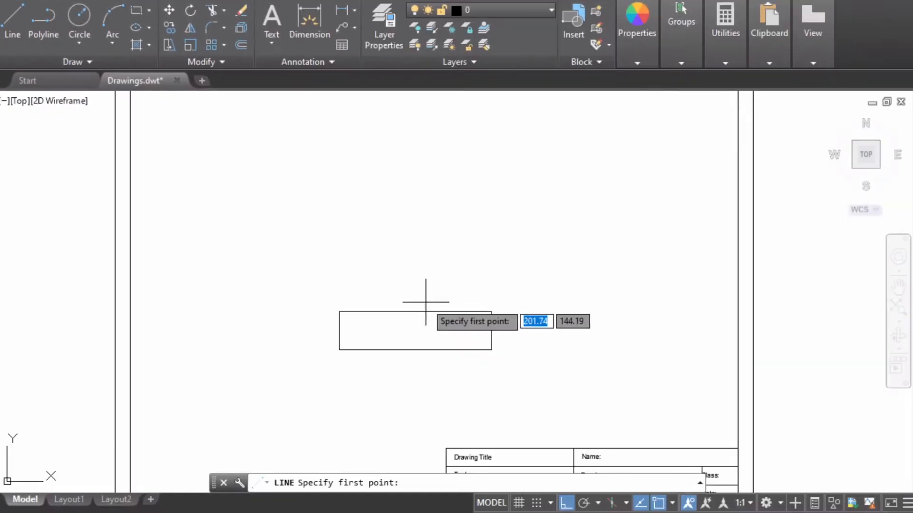
scroll(418, 309, up, 2)
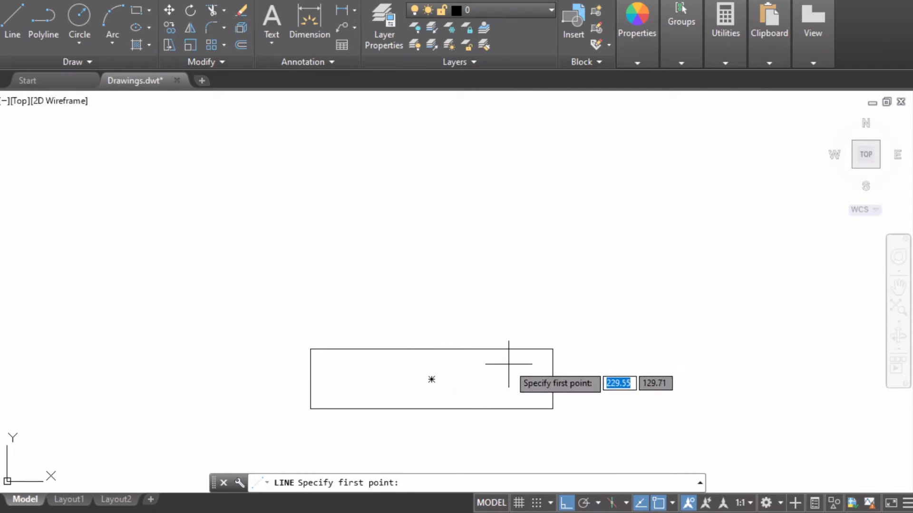
click(672, 504)
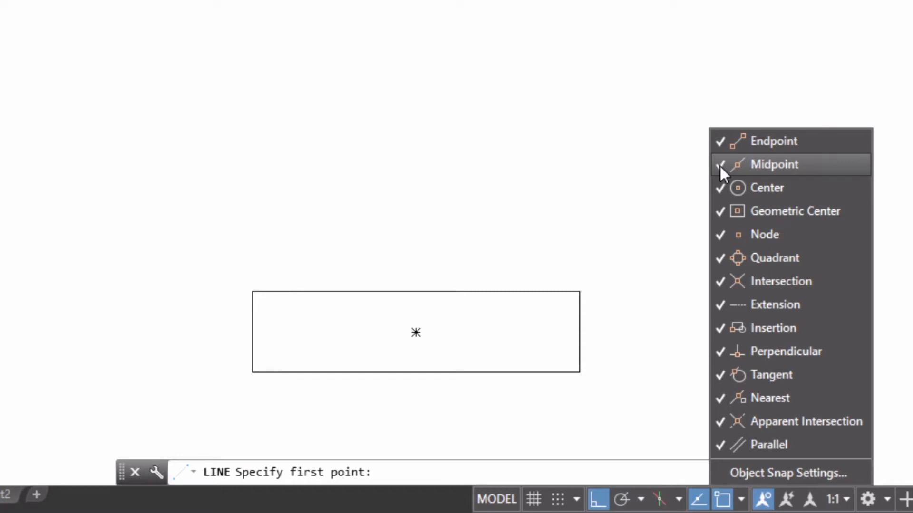
click(560, 188)
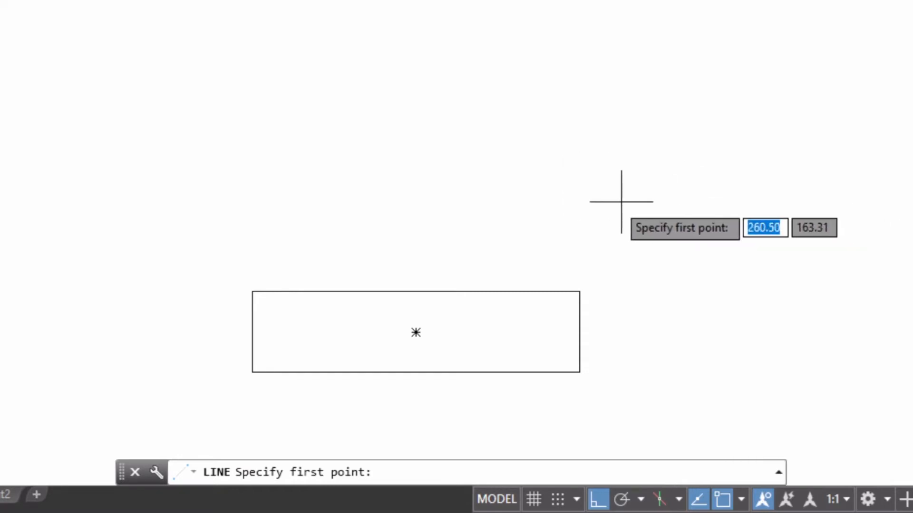
Step: Draw a vertical line 35 long upward from the midpoint of the rectangle's upper edge with Ortho on
click(15, 24)
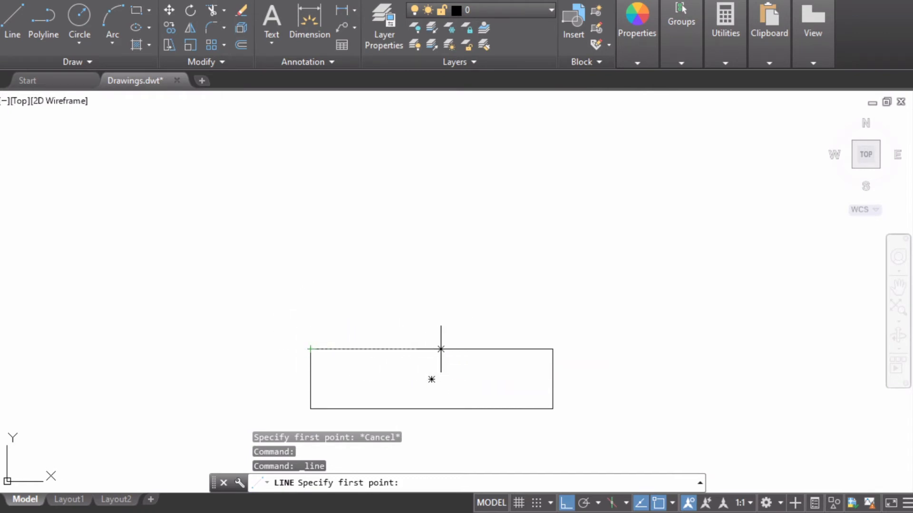
scroll(431, 349, up, 2)
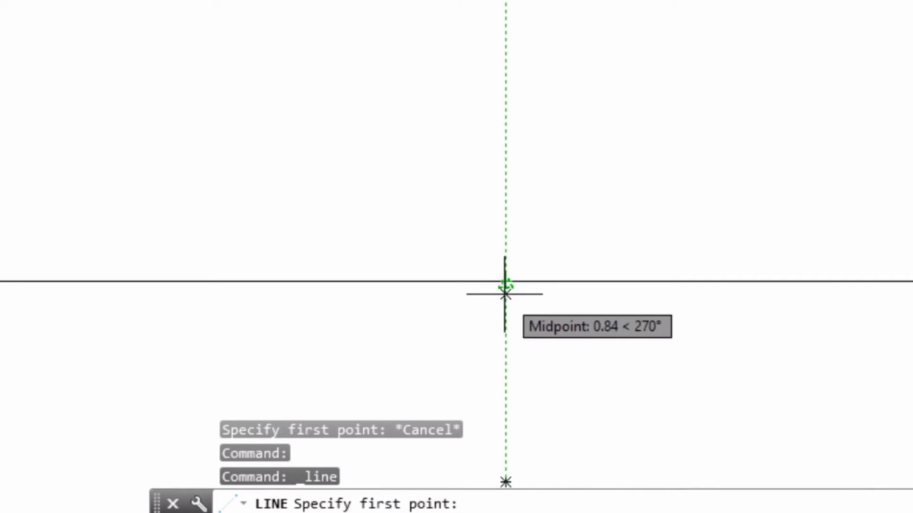
scroll(506, 283, down, 2)
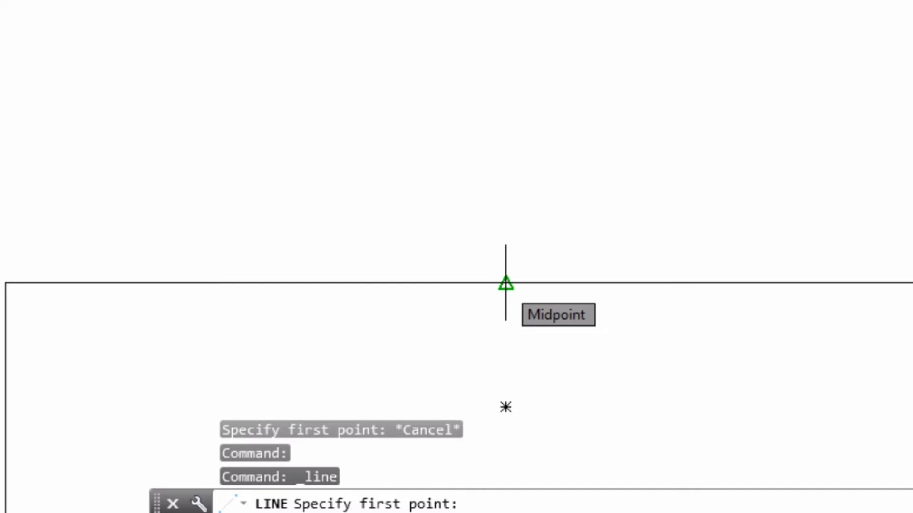
click(505, 284)
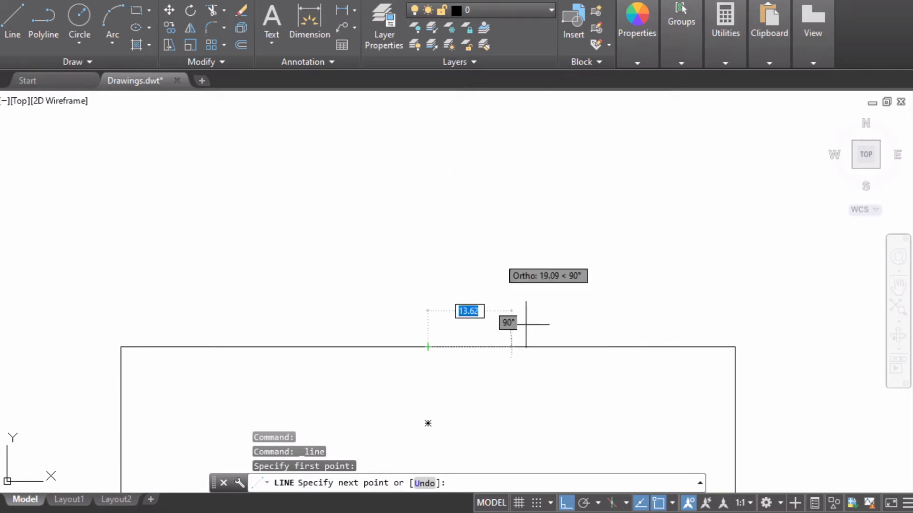
click(571, 506)
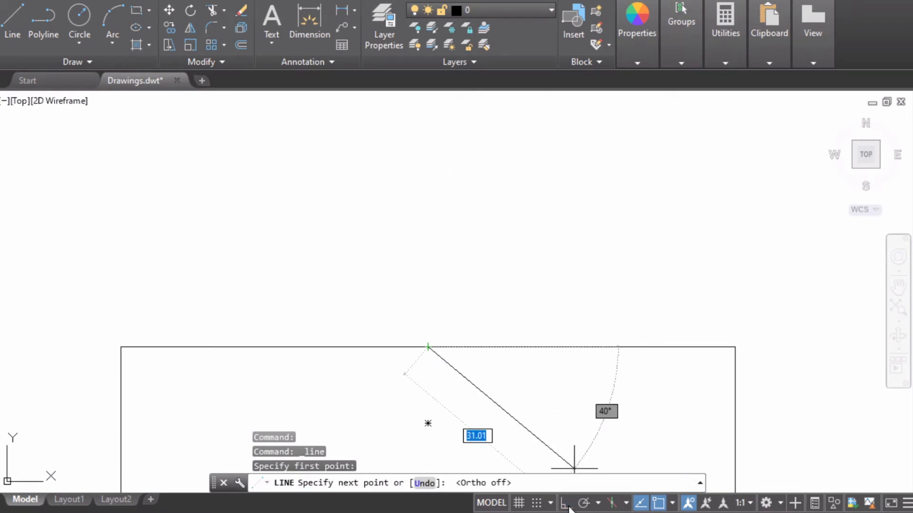
click(569, 507)
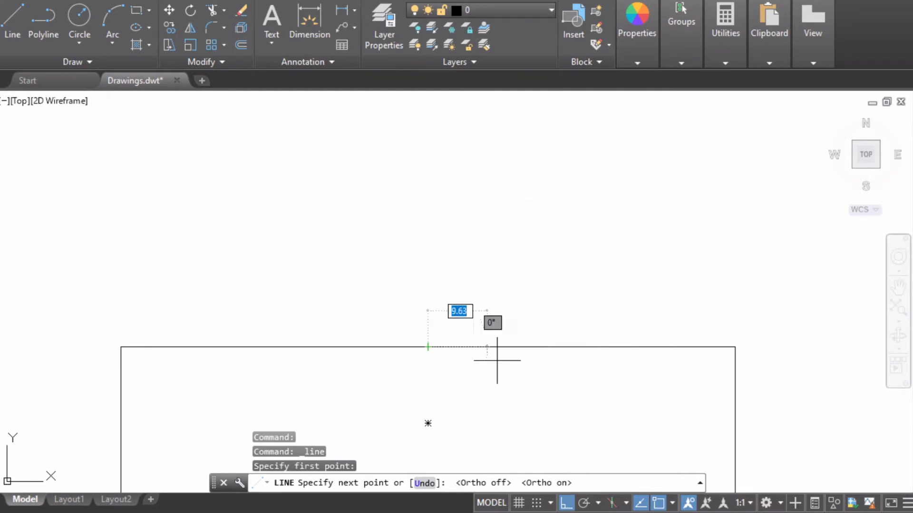
click(516, 512)
click(516, 512)
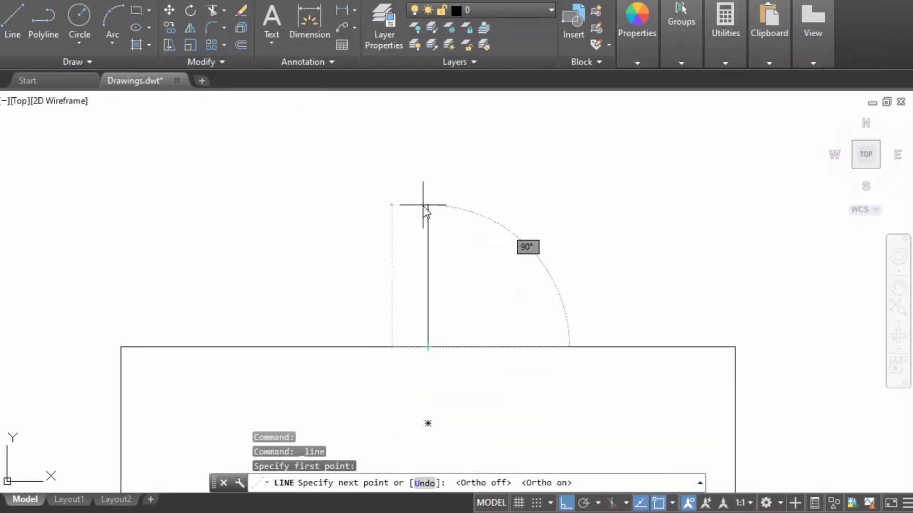
text(35)
key(Return)
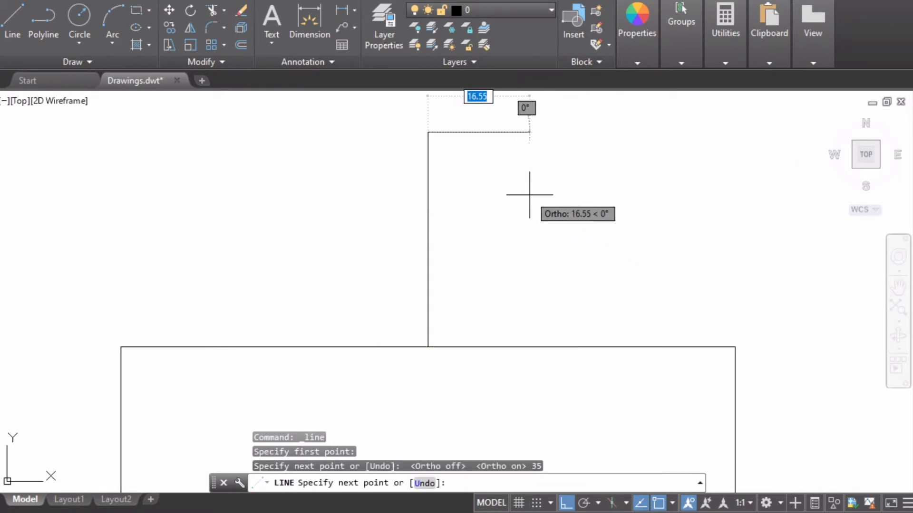
scroll(515, 198, down, 4)
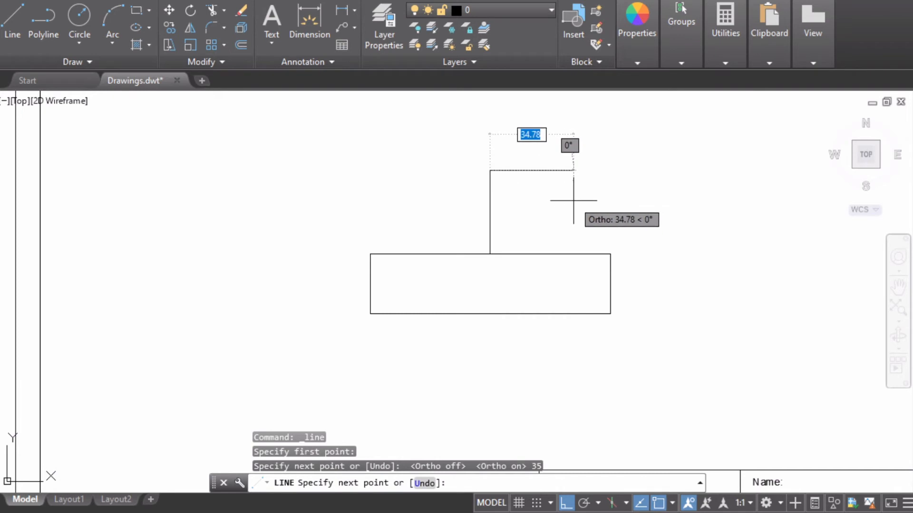
key(Escape)
Step: Draw a circle of diameter 40 centred on the upper endpoint of the vertical line, using Center, Diameter
scroll(547, 184, up, 4)
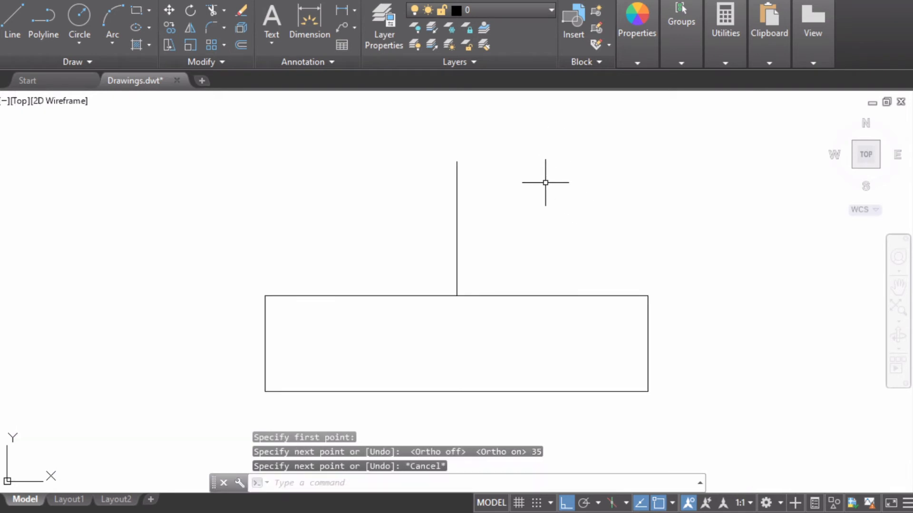
middle_drag(484, 166, 543, 305)
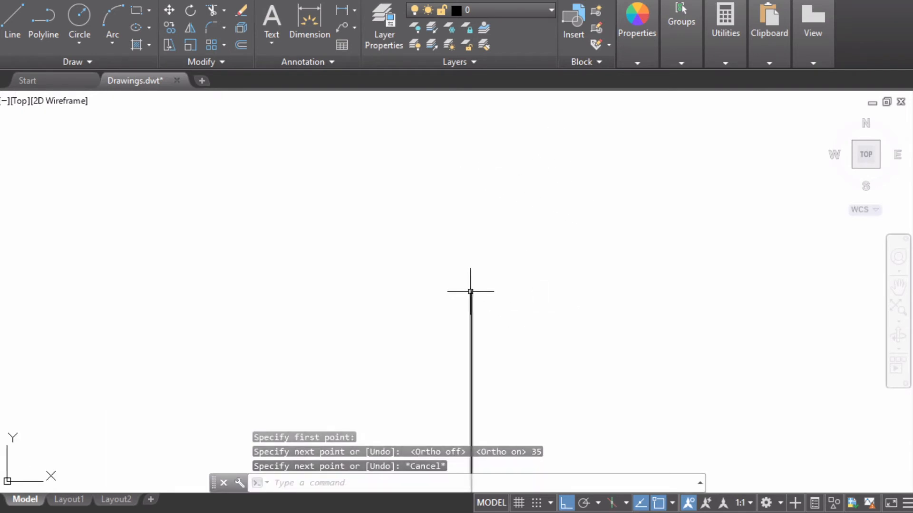
scroll(518, 292, down, 4)
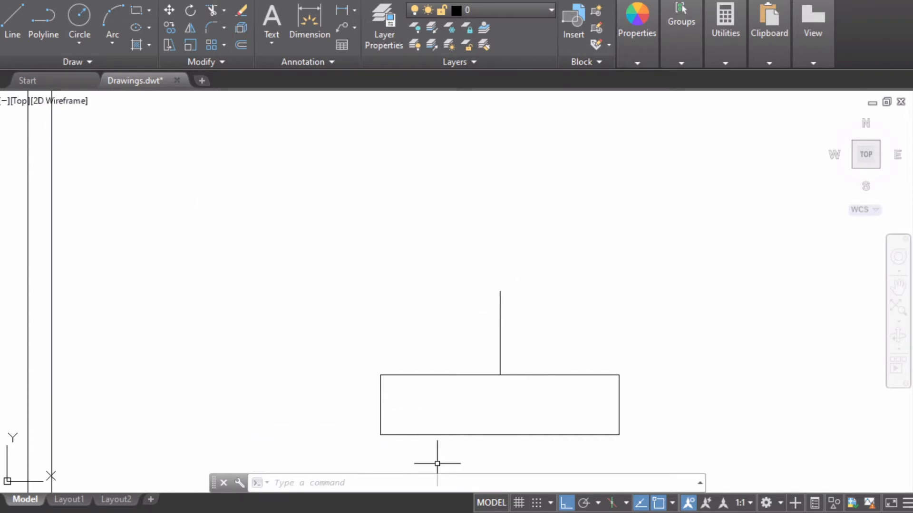
key(alt+Tab)
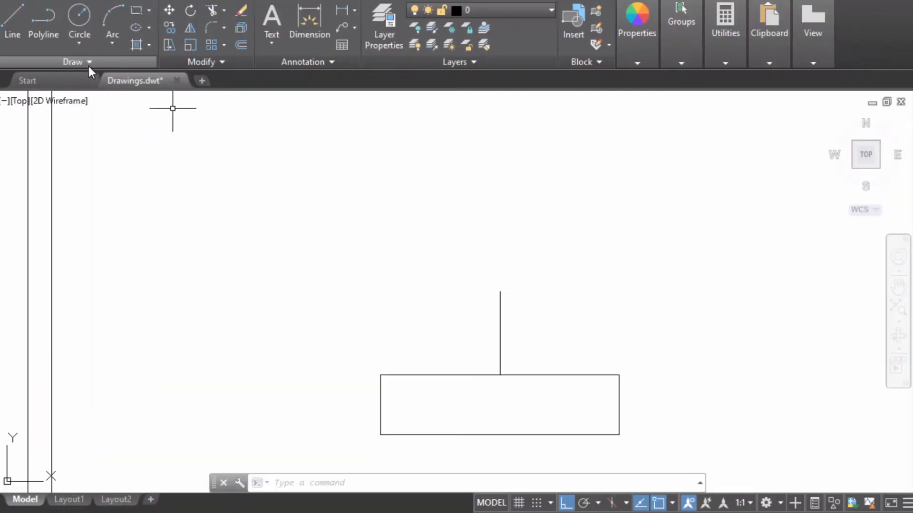
click(80, 40)
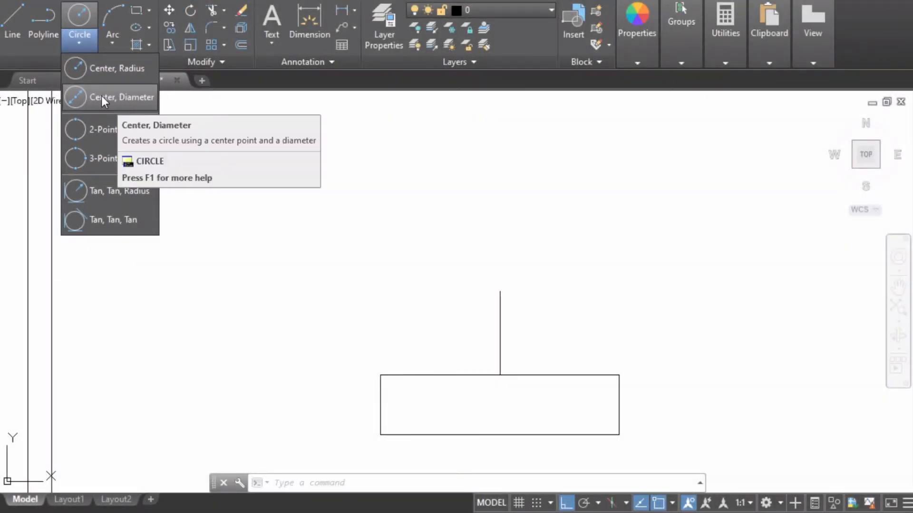
click(118, 95)
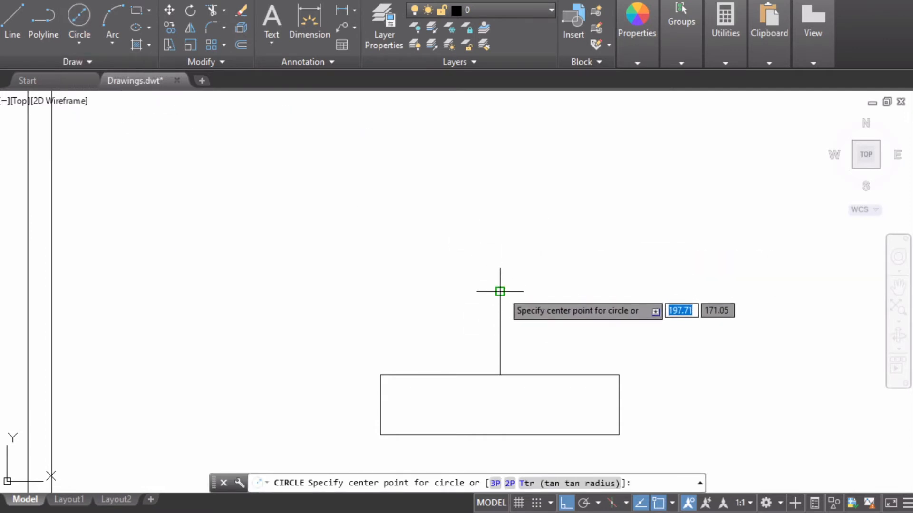
scroll(497, 292, up, 2)
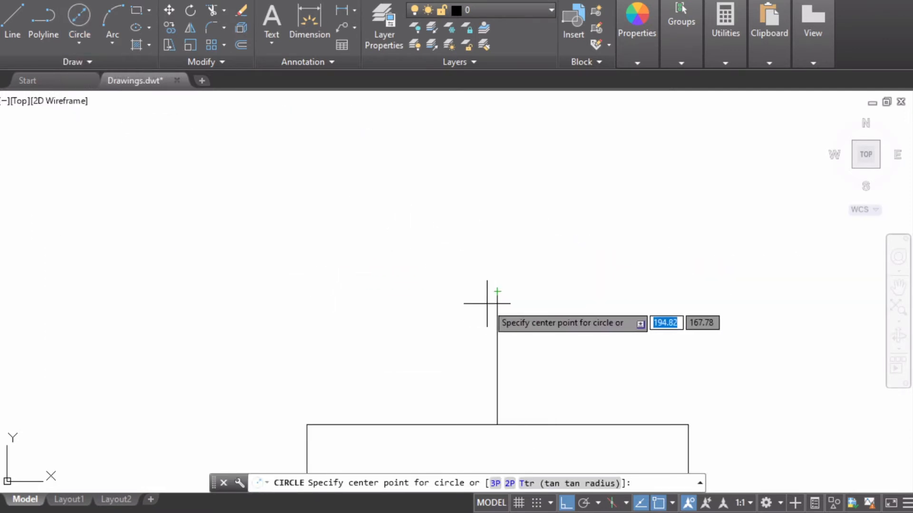
click(498, 291)
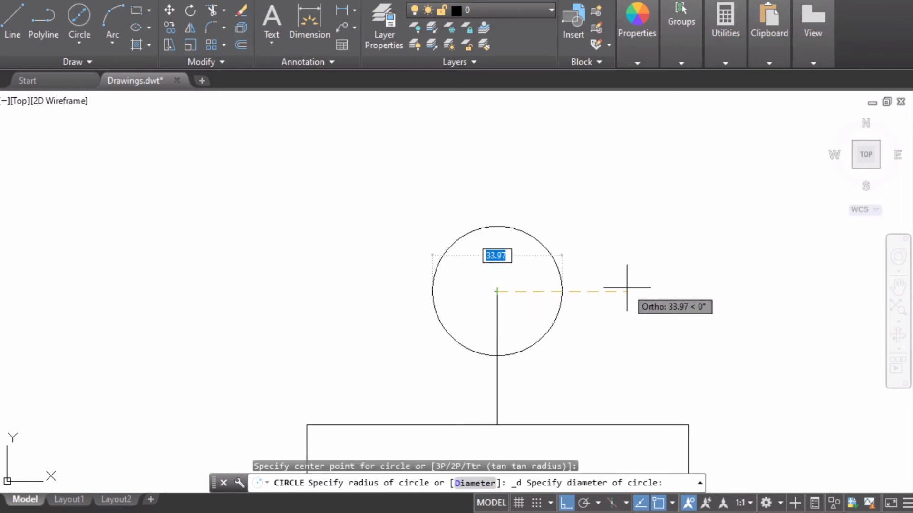
text(40)
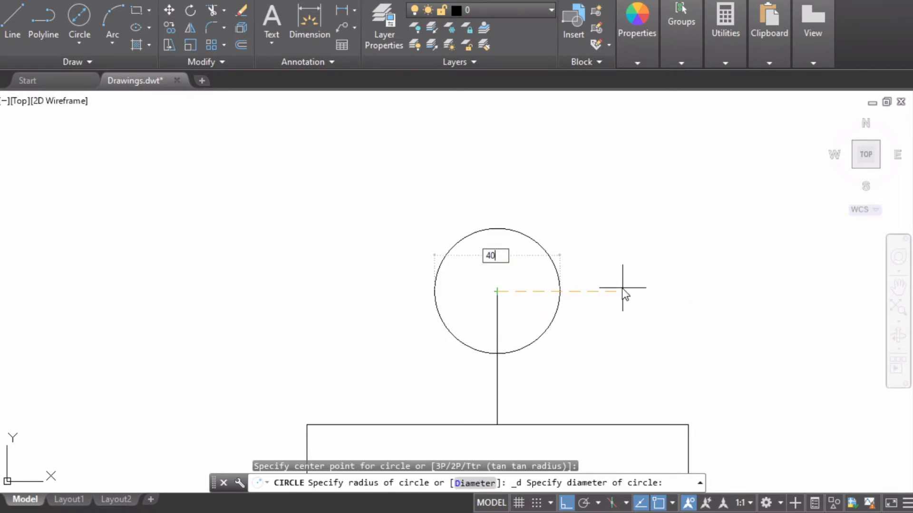
key(Return)
Step: Draw a concentric circle of diameter 70 around the 40 diameter circle, centred on the same line endpoint
click(76, 20)
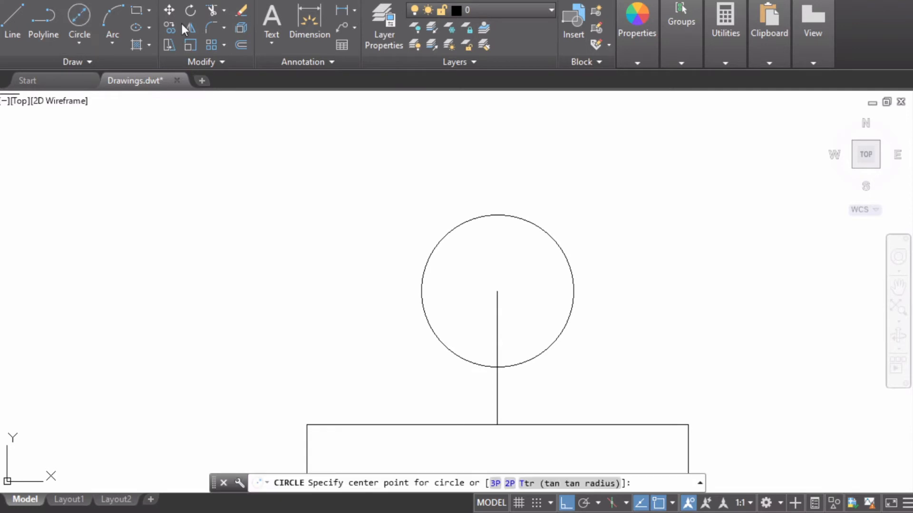
click(497, 291)
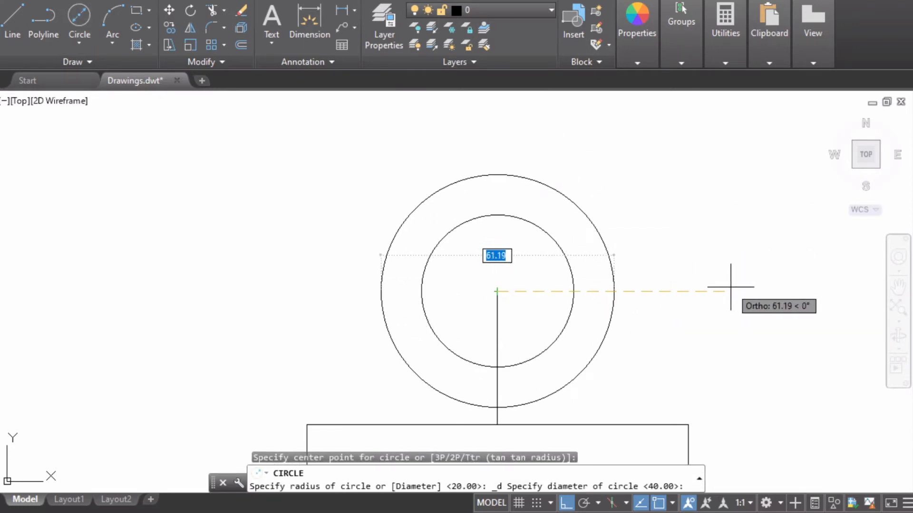
text(70)
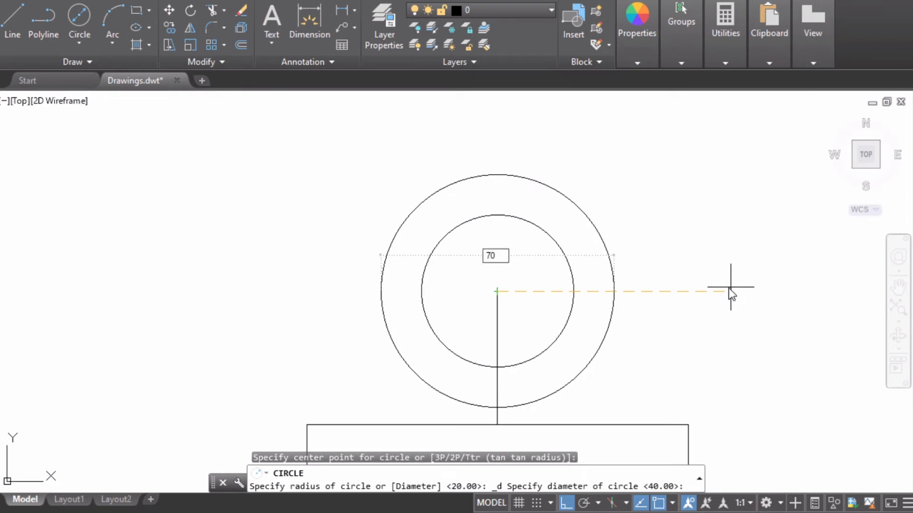
key(Return)
scroll(514, 269, down, 2)
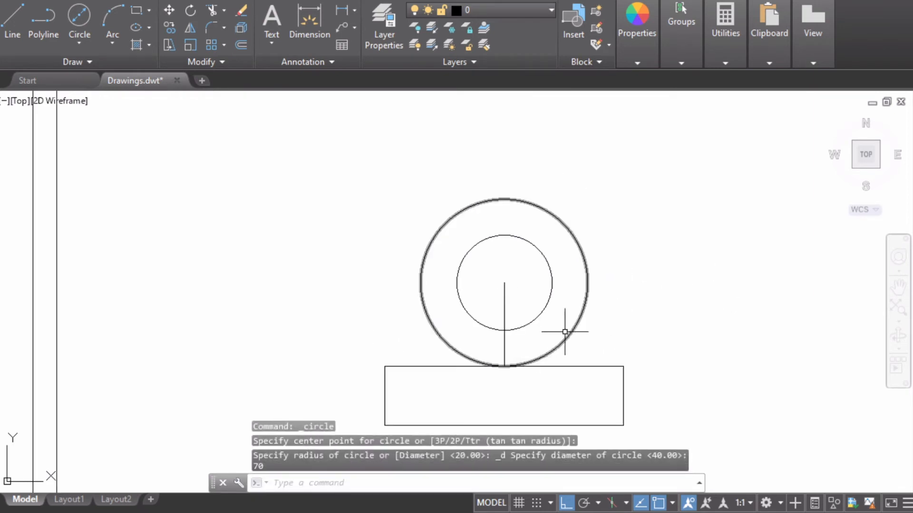
middle_drag(652, 316, 645, 272)
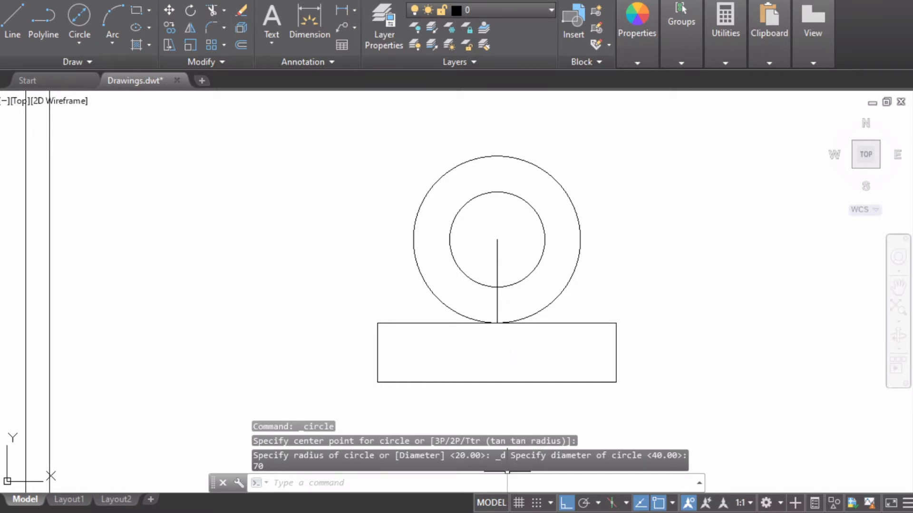
Step: Check the reference image, then draw a line from the base rectangle's upper-right corner tangent to the 70 diameter circle
click(507, 512)
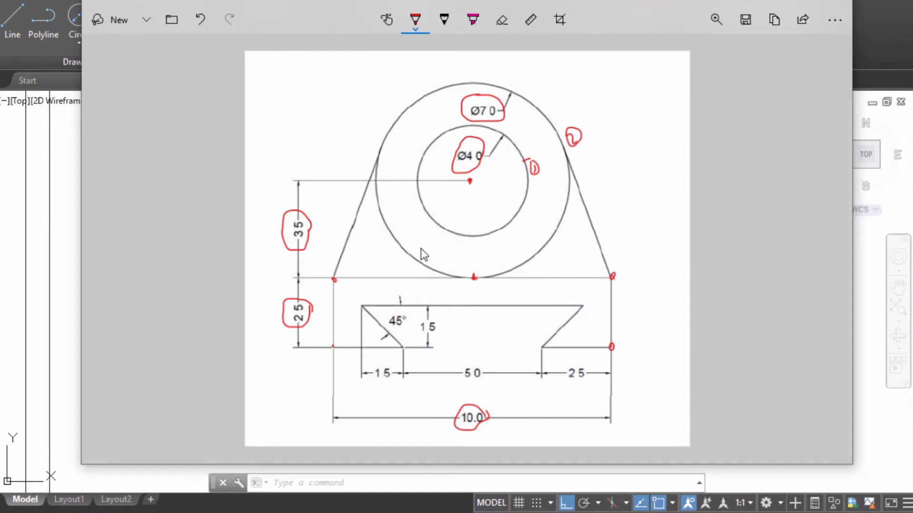
click(776, 0)
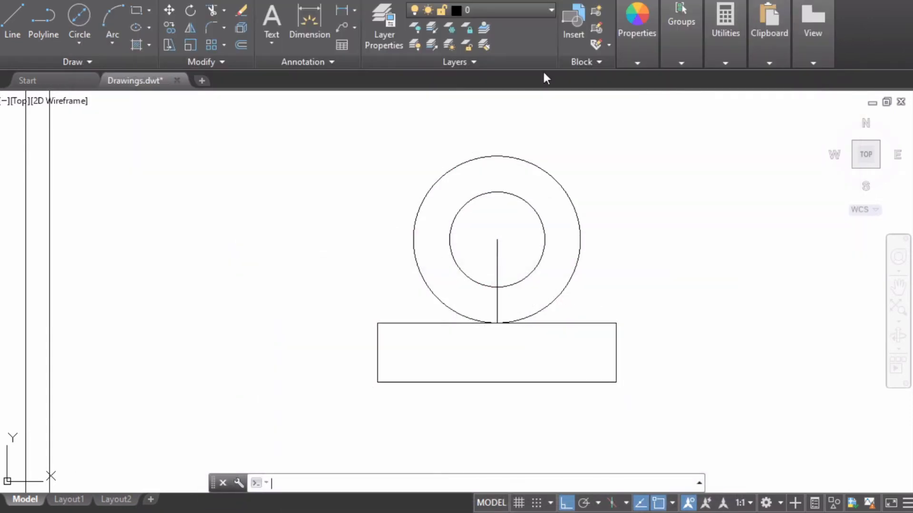
click(16, 17)
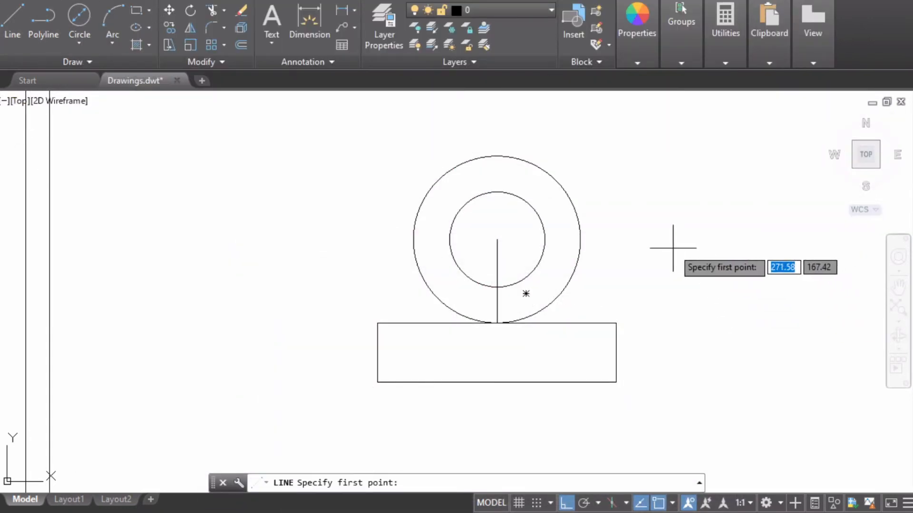
scroll(673, 250, up, 2)
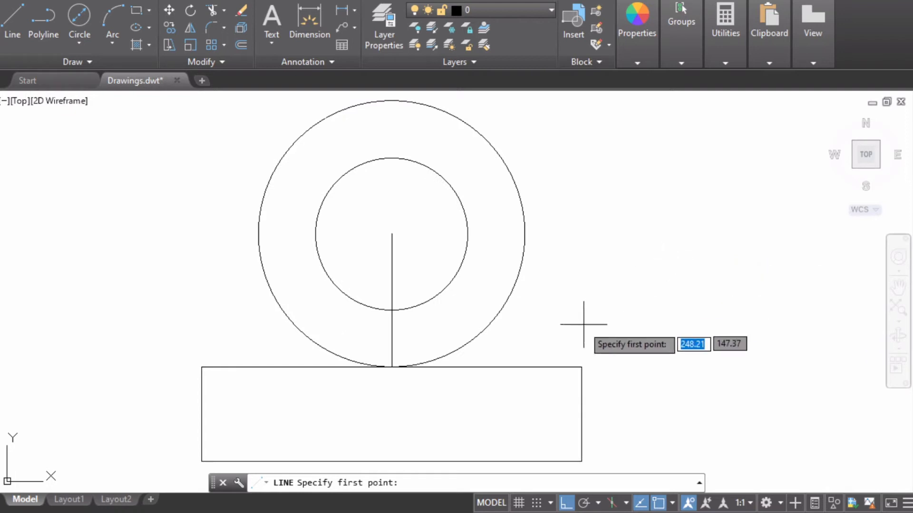
click(581, 367)
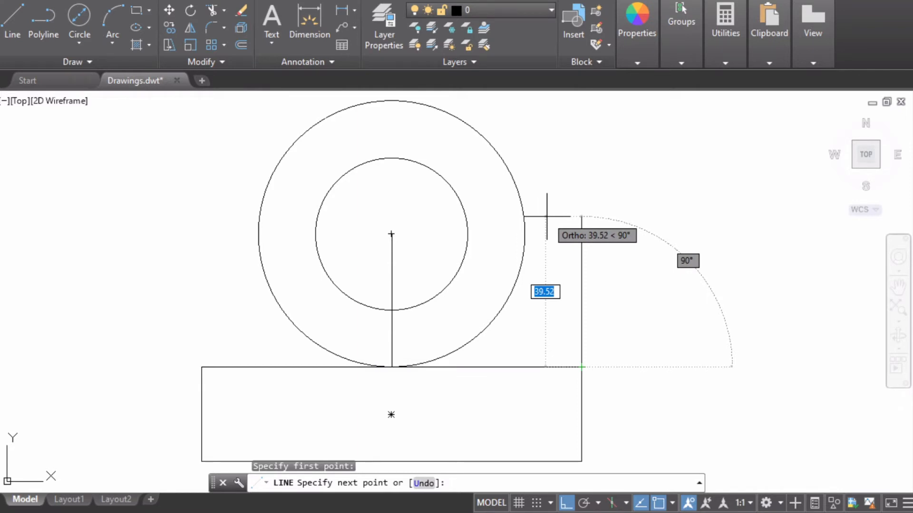
key(F8)
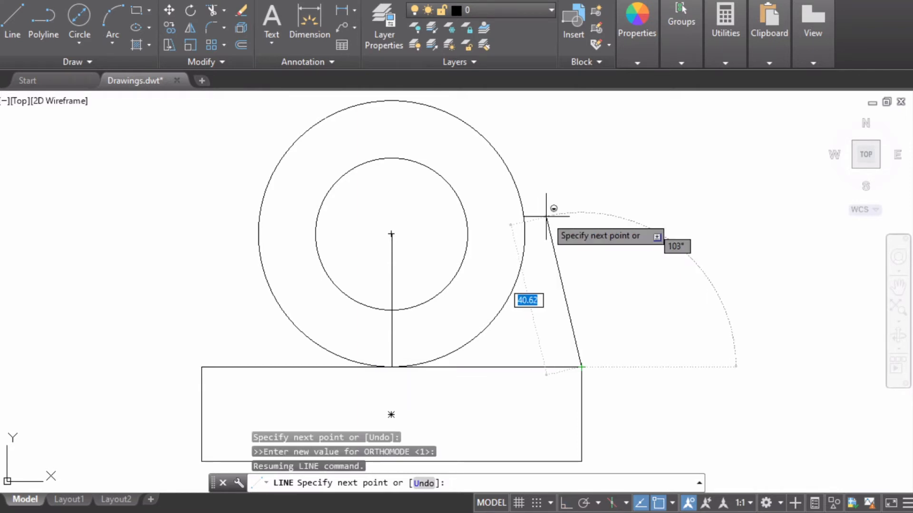
shift+right_click(546, 217)
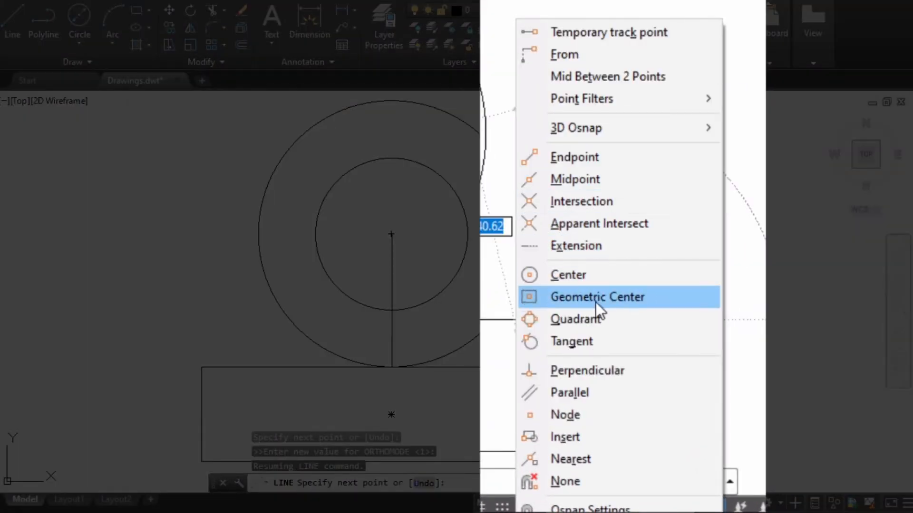
click(550, 346)
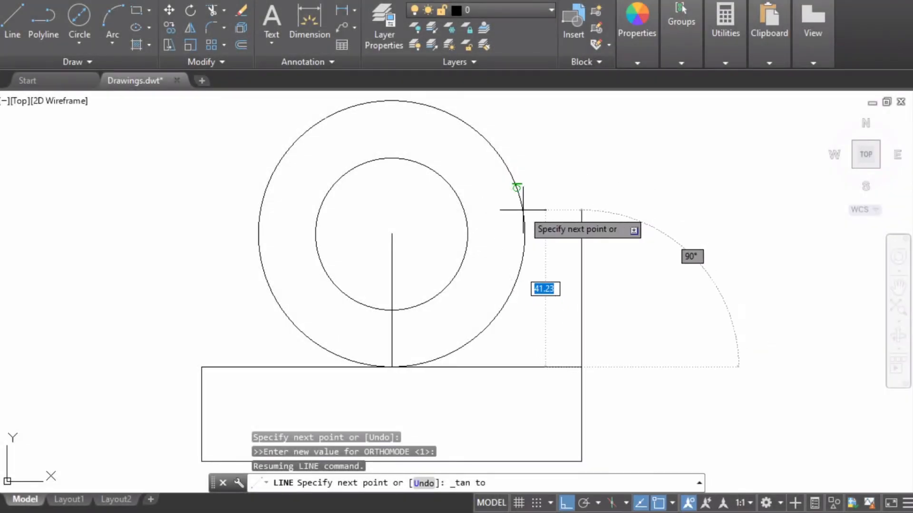
scroll(517, 192, up, 2)
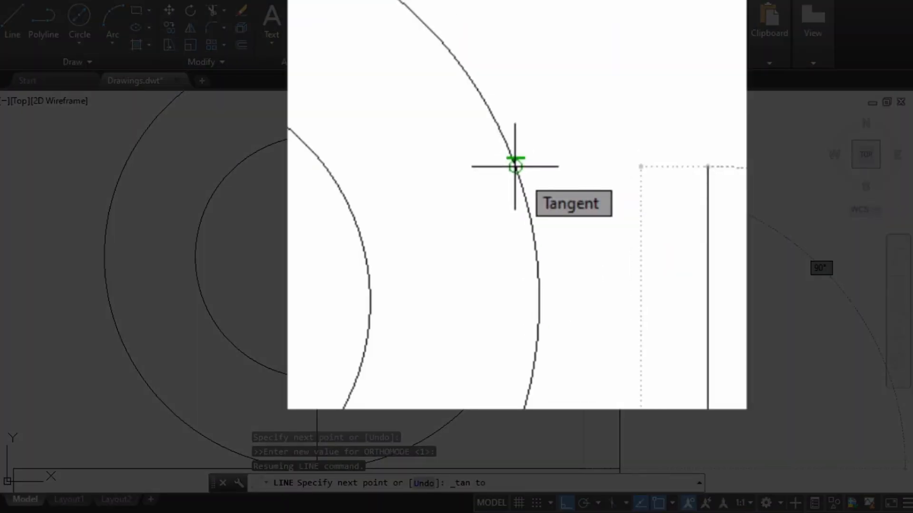
click(517, 184)
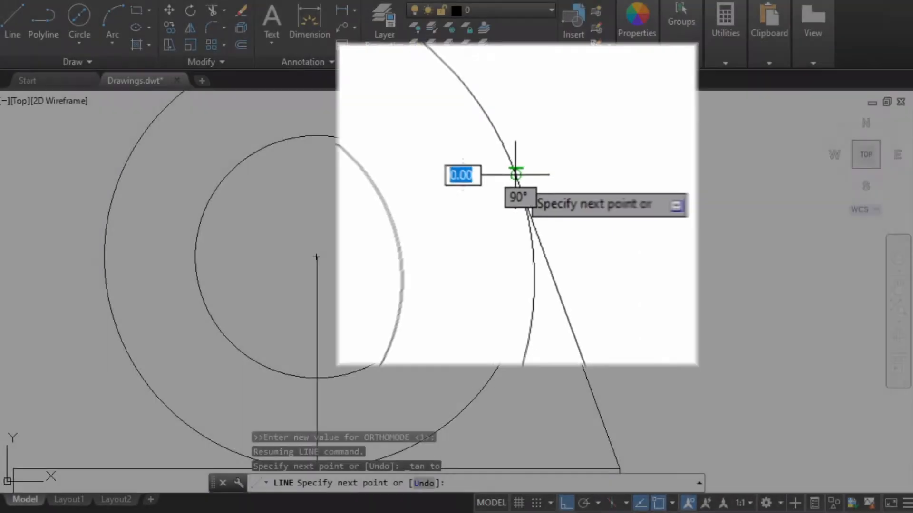
scroll(647, 209, down, 2)
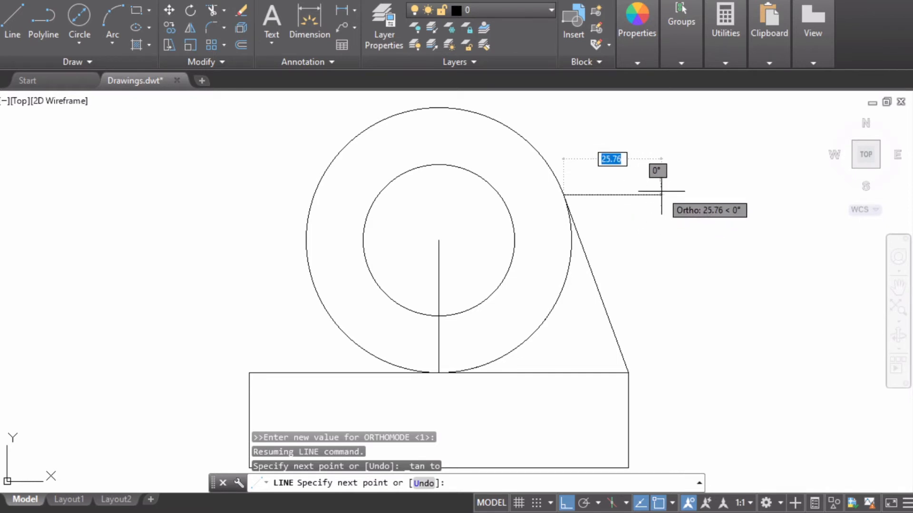
key(Escape)
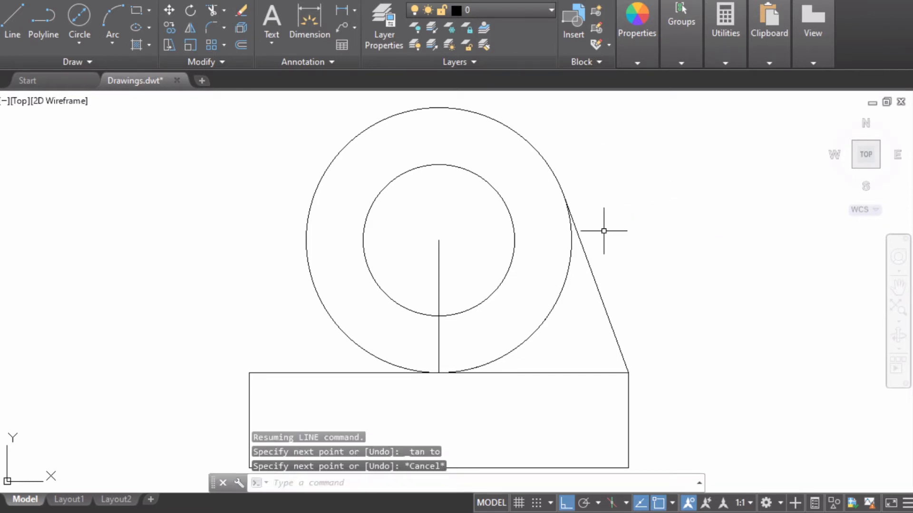
Step: Draw a line from the base rectangle's upper-left corner tangent to the left side of the 70 diameter circle
click(11, 22)
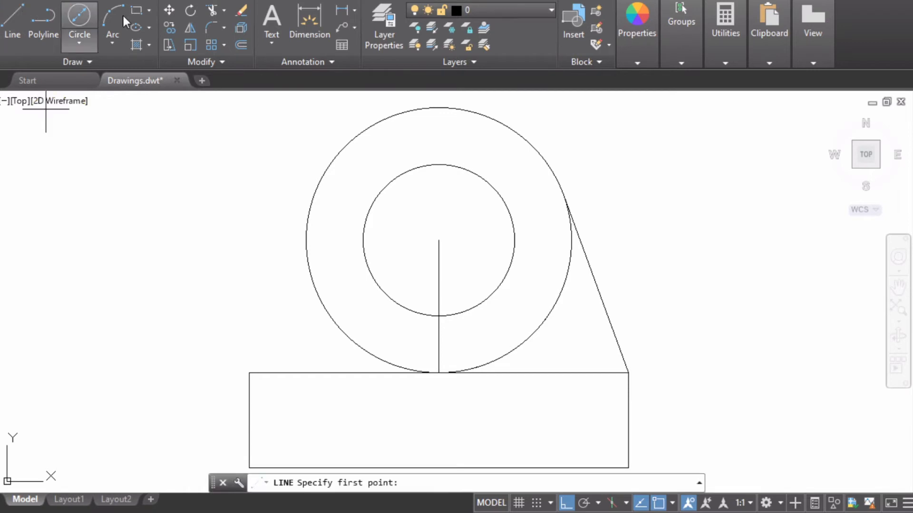
click(249, 372)
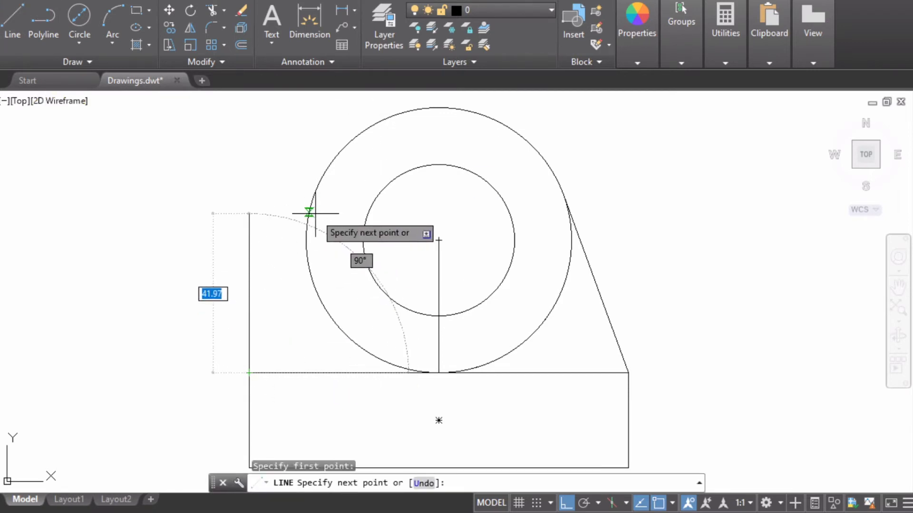
key(F8)
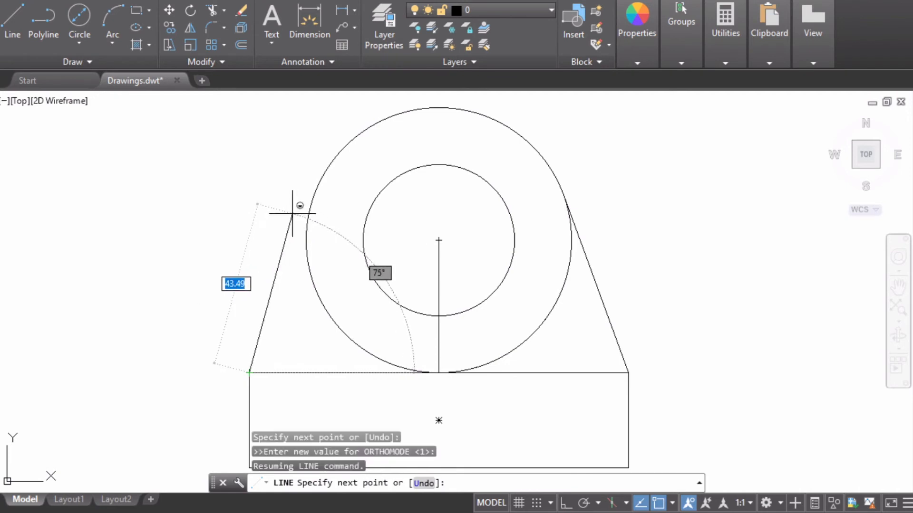
shift+right_click(292, 214)
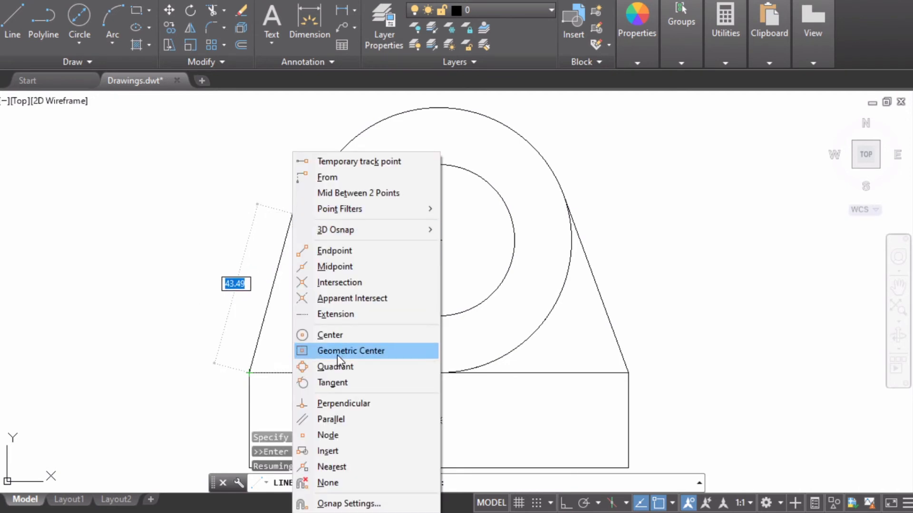
click(335, 383)
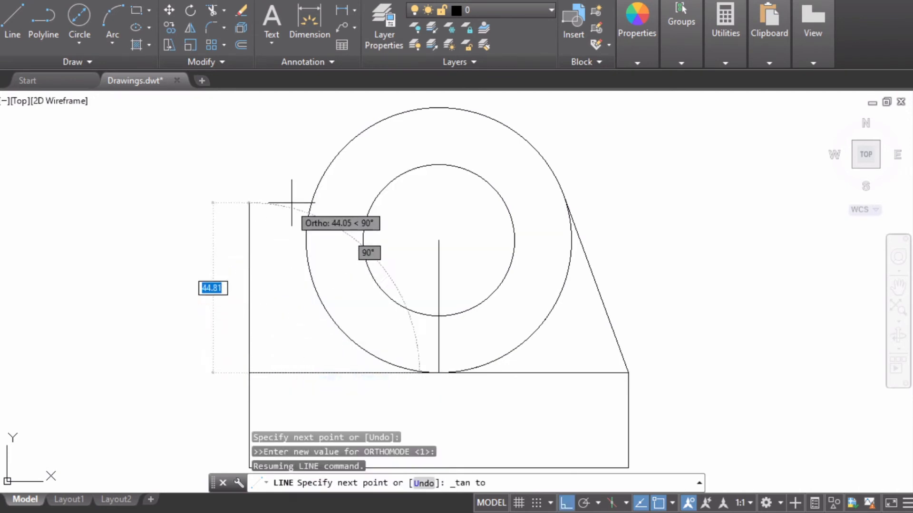
click(315, 194)
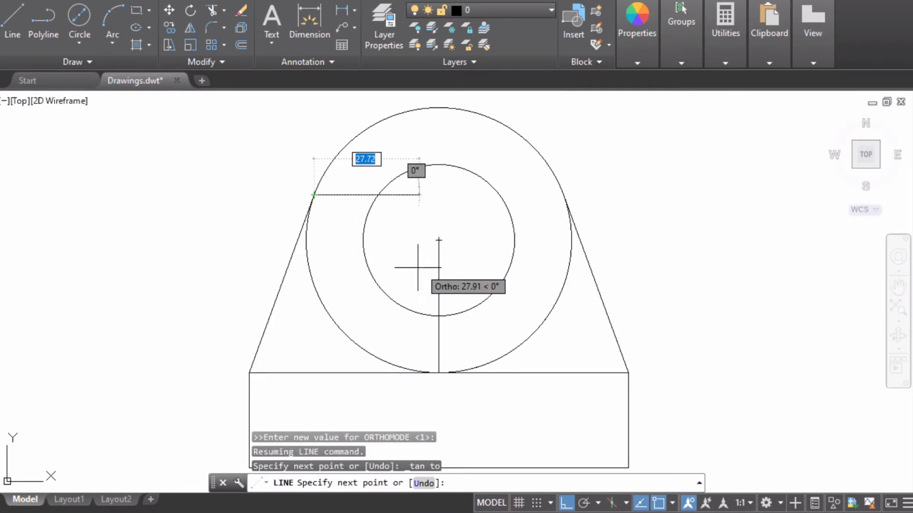
key(Escape)
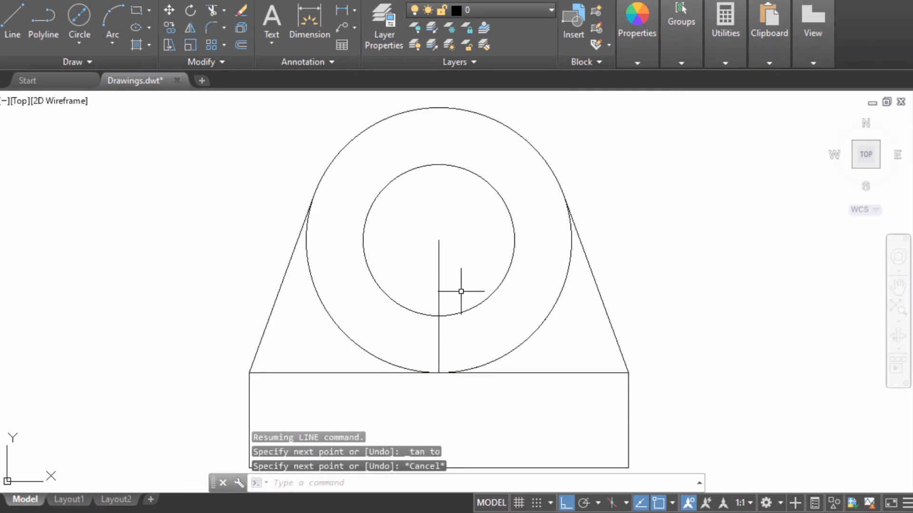
Step: Erase the vertical construction line between the circles' centre and the rectangle's upper edge
click(439, 268)
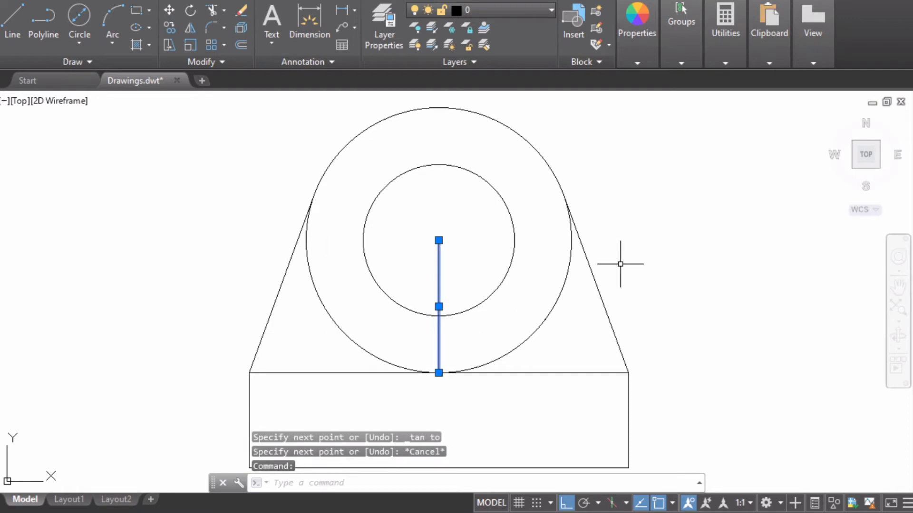
mouse_move(439, 241)
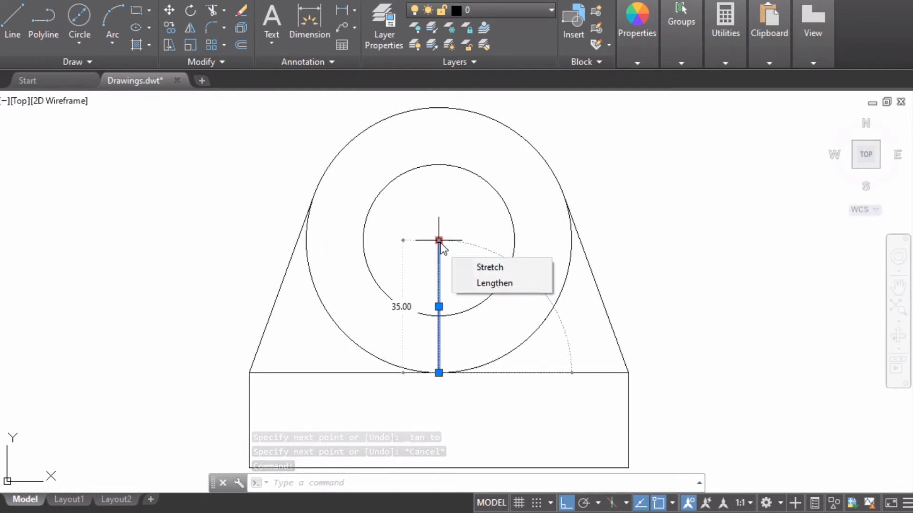
right_click(438, 307)
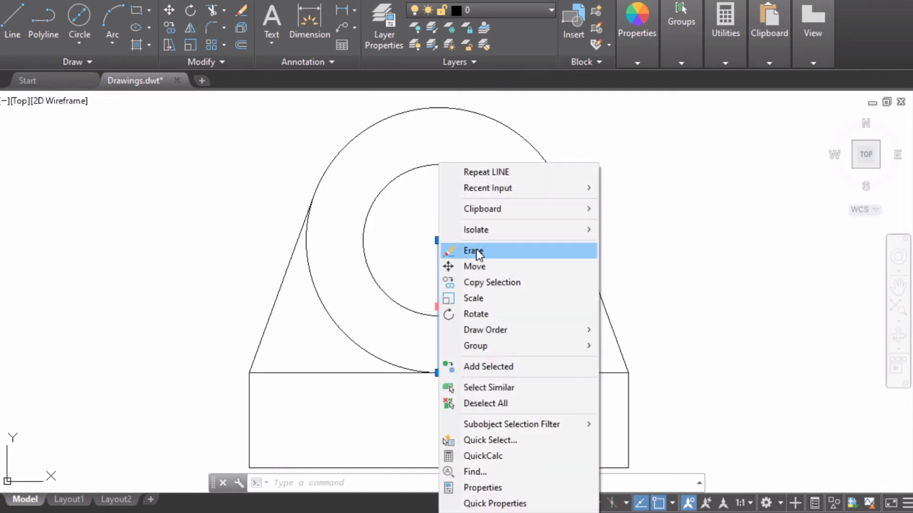
click(477, 252)
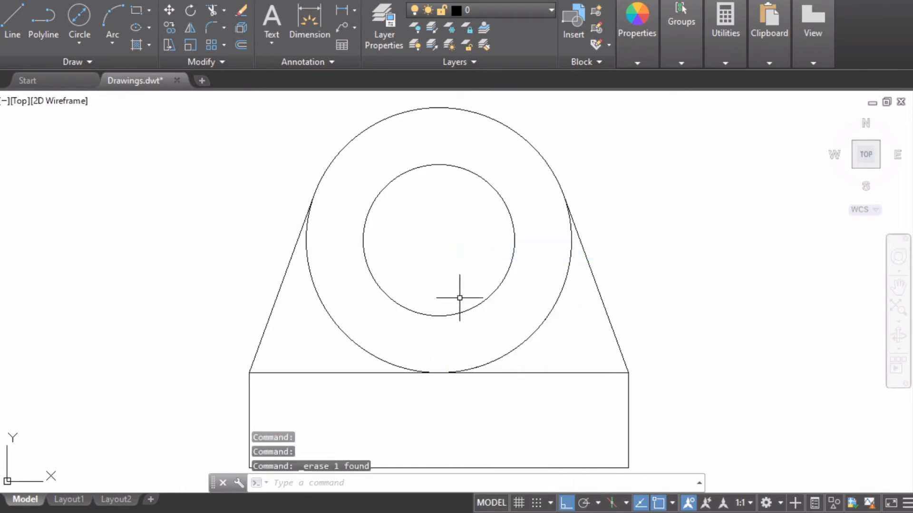
Step: Bring up the reference image and mark the corner points of the dovetail slot in red
scroll(682, 314, down, 2)
middle_drag(679, 316, 585, 302)
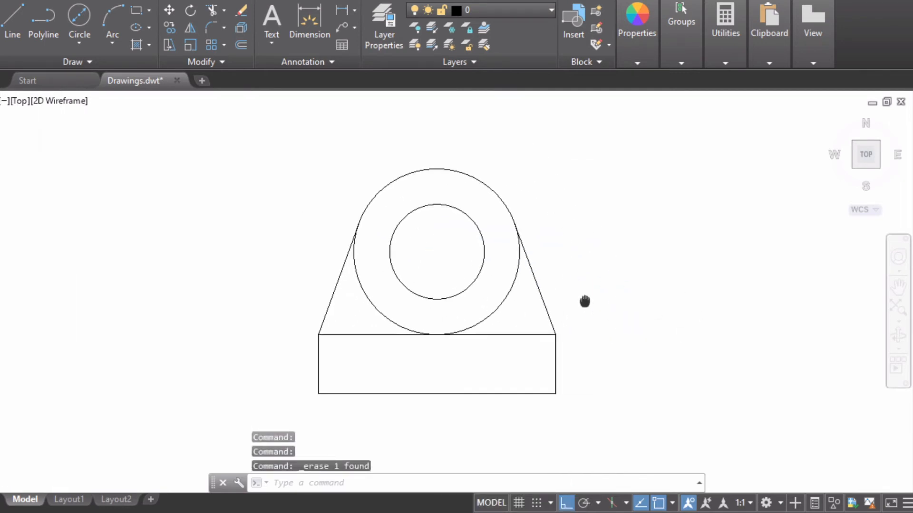
key(alt+Tab)
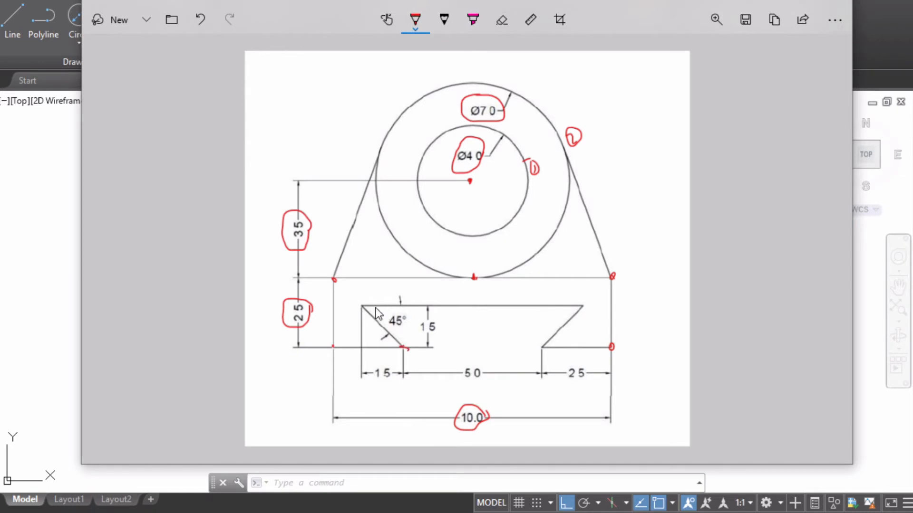
click(364, 305)
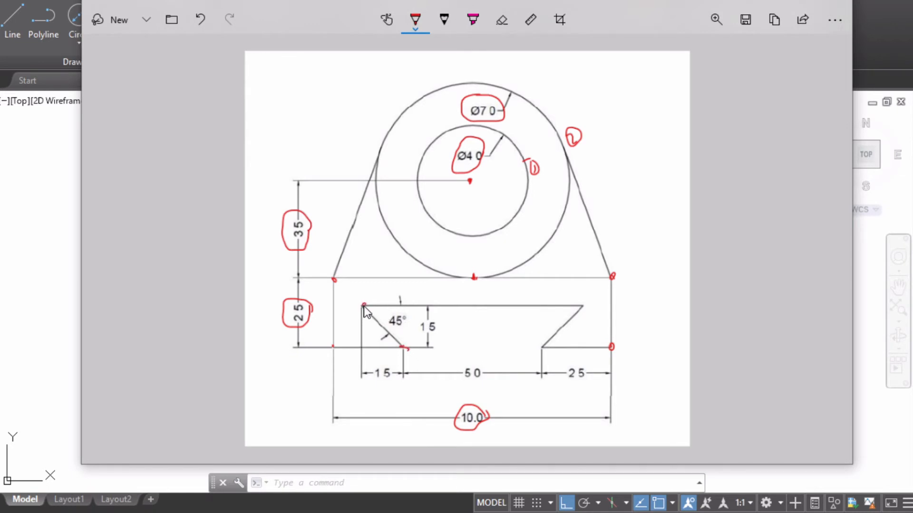
click(581, 306)
Step: Mark the slot's 50, 25 and 15 dimensions on the reference image and draw a vertical centre line down to the 50 dimension
drag(484, 373, 473, 371)
mouse_move(576, 369)
mouse_down()
mouse_move(576, 384)
mouse_move(580, 357)
mouse_up()
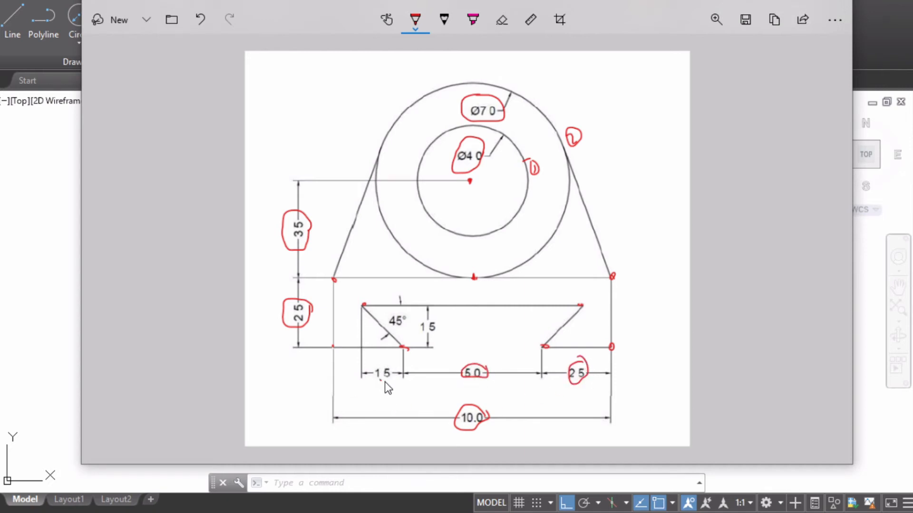
drag(382, 382, 397, 381)
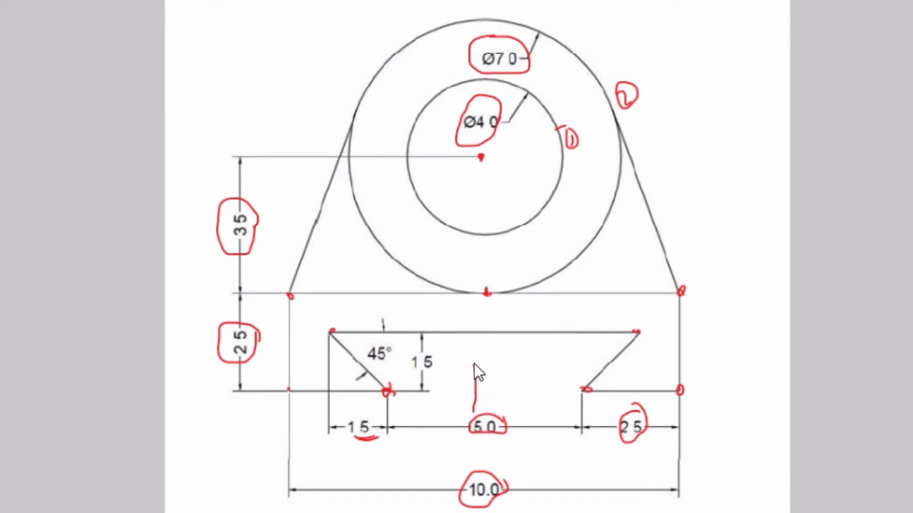
drag(470, 299, 470, 292)
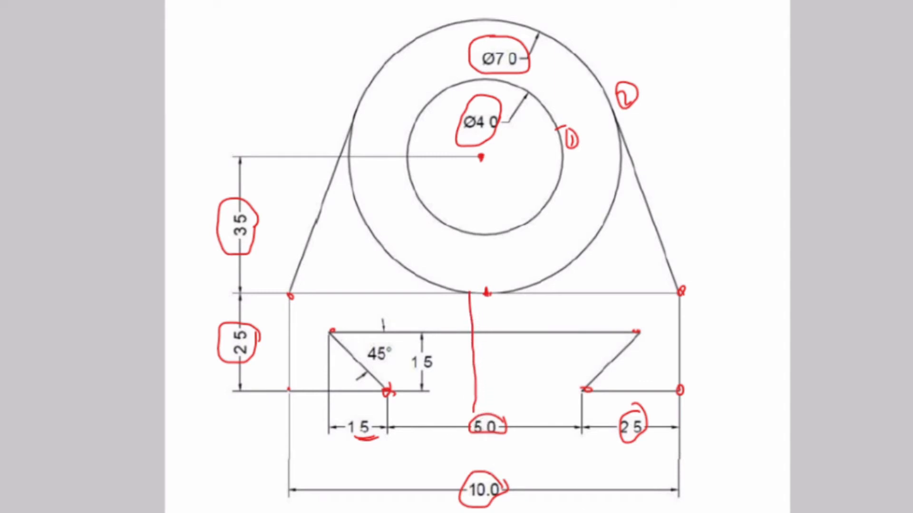
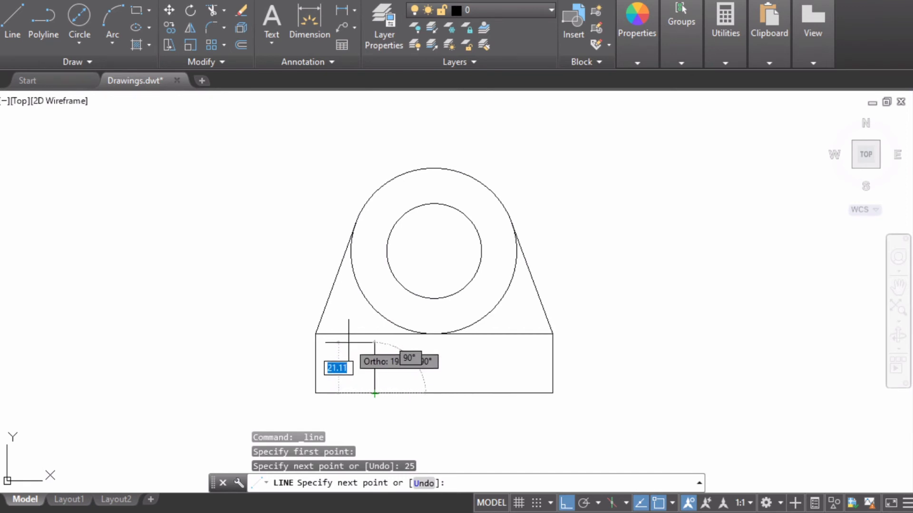
Step: Enlarge the reference image and mark the 45° angle at the slot's upper-left corner and the matching angle at its lower-left corner
key(alt+Tab)
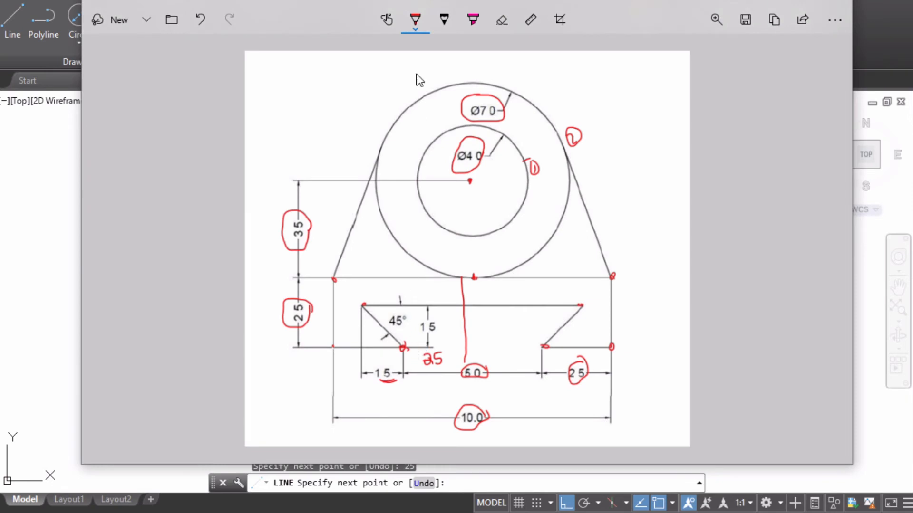
click(715, 21)
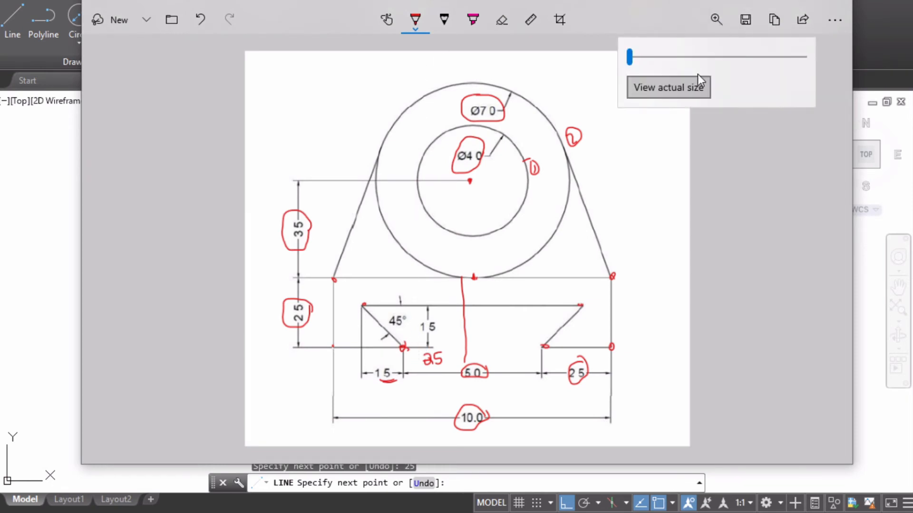
drag(630, 57, 665, 60)
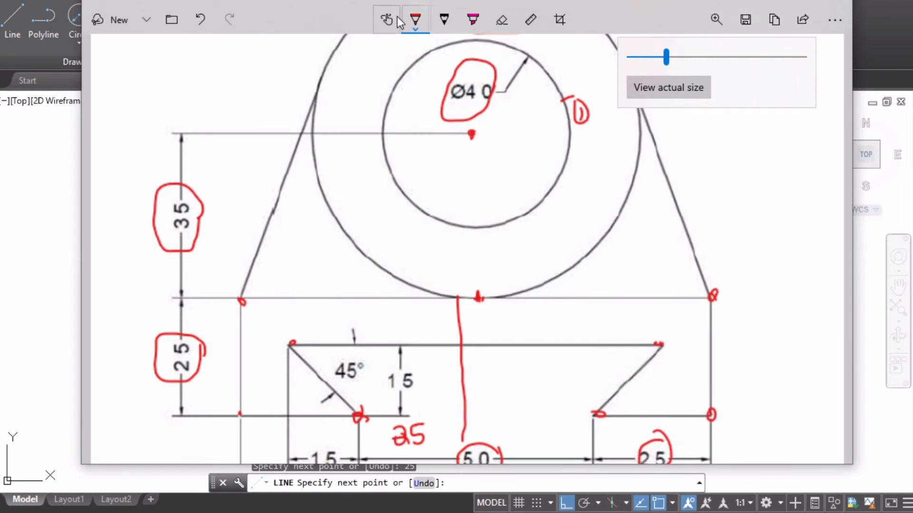
click(307, 346)
drag(311, 347, 312, 354)
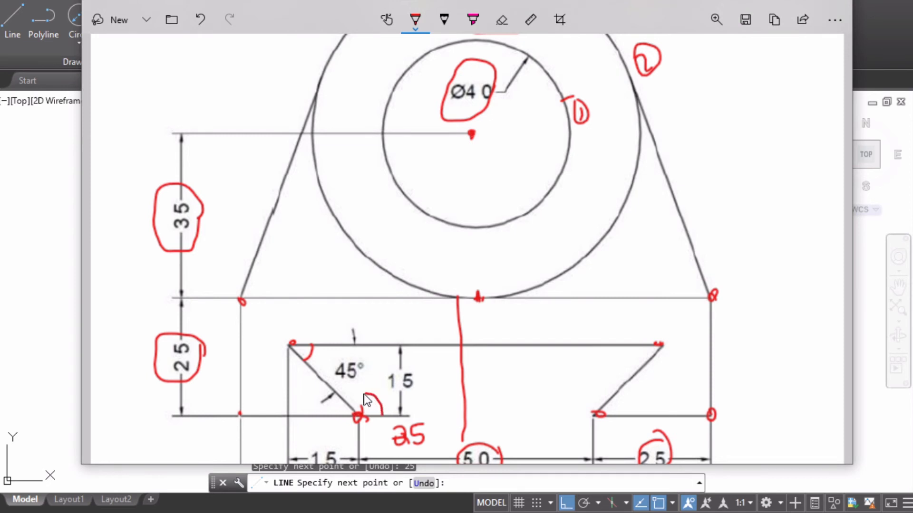
drag(346, 390, 346, 401)
Step: Change the pen colour to orange and draw a vertical line from the slot's lower-left corner up to its upper edge
click(415, 21)
click(431, 124)
drag(358, 417, 356, 344)
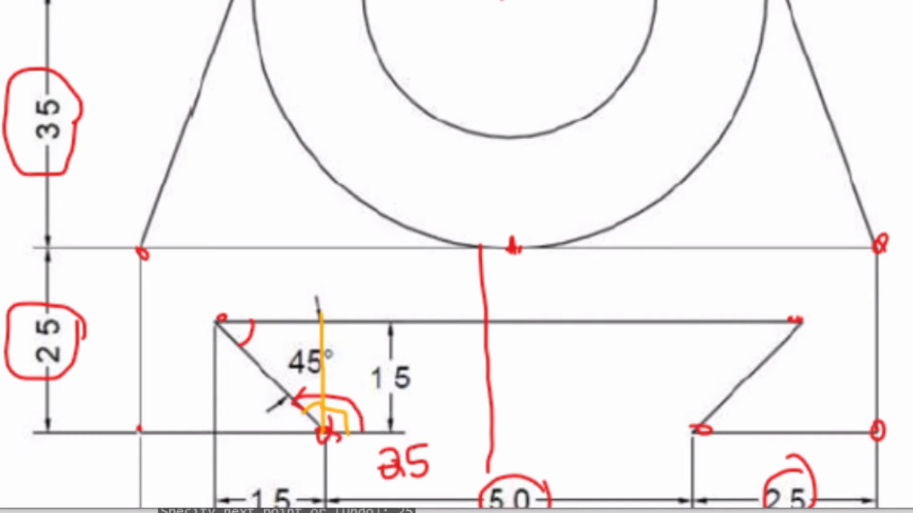
Step: Write the slanted side's angle calculation, 45 + 90 = 135°, in red beside the slot on the reference image
click(389, 446)
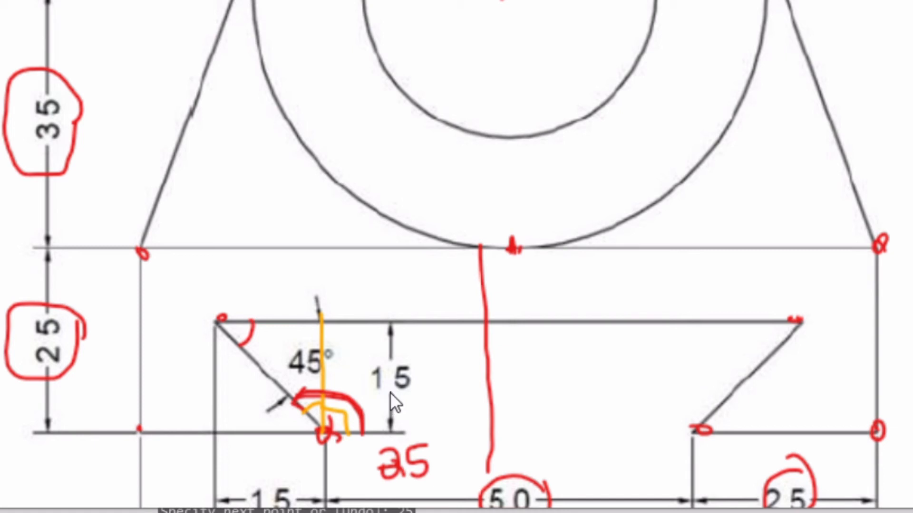
drag(412, 390, 419, 417)
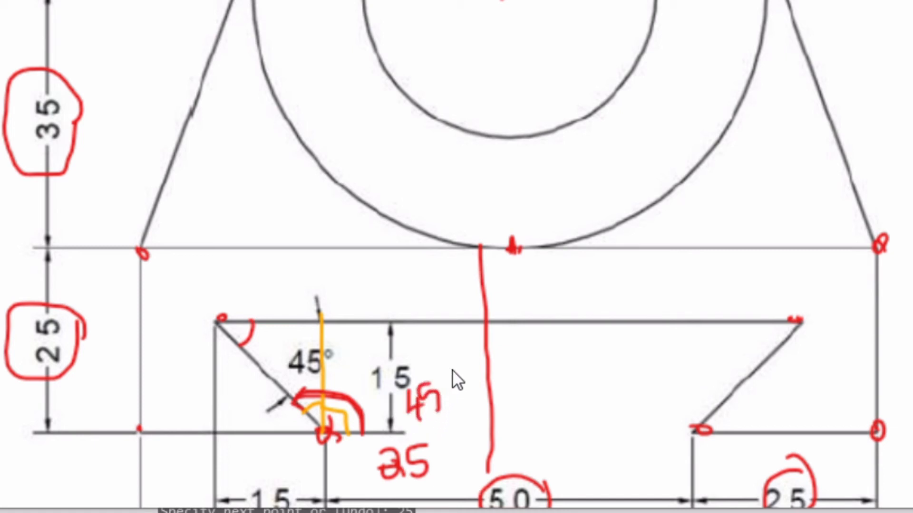
mouse_move(441, 388)
mouse_down()
mouse_move(468, 375)
mouse_move(491, 395)
mouse_up()
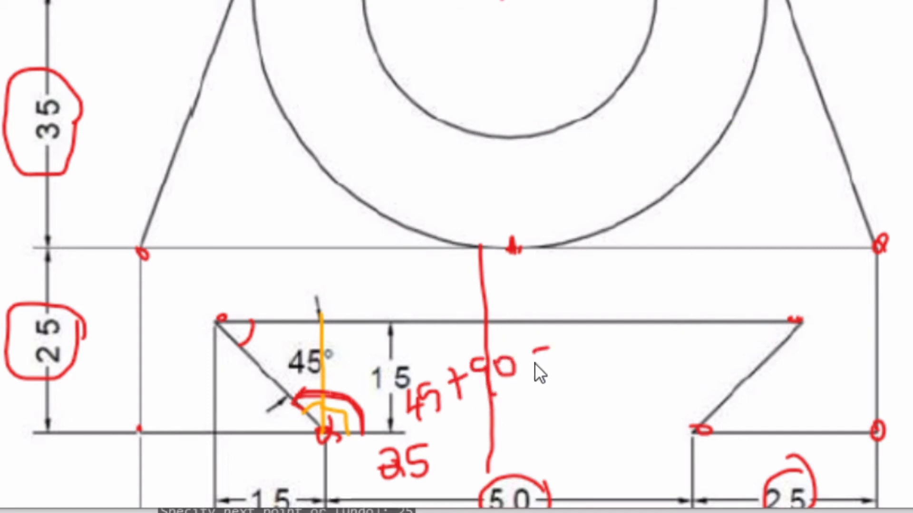
mouse_move(560, 368)
mouse_down()
mouse_move(562, 386)
mouse_move(578, 362)
mouse_up()
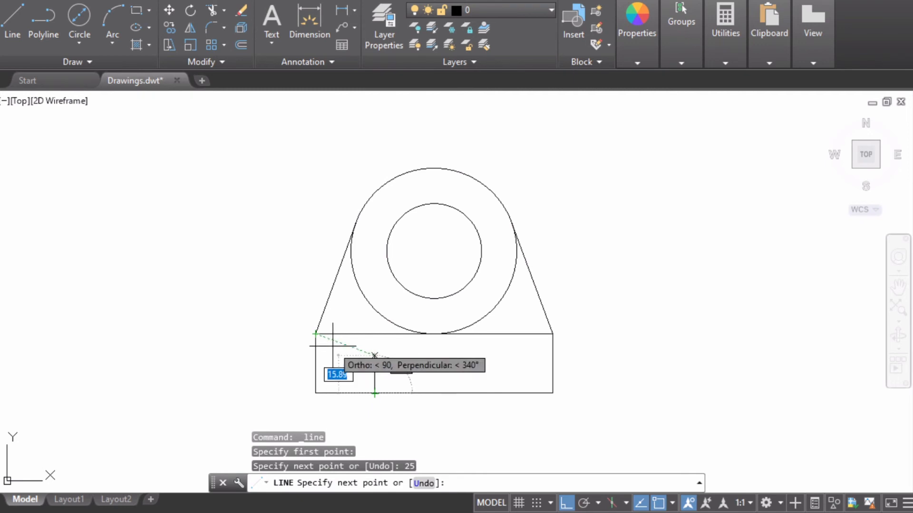
text(25)
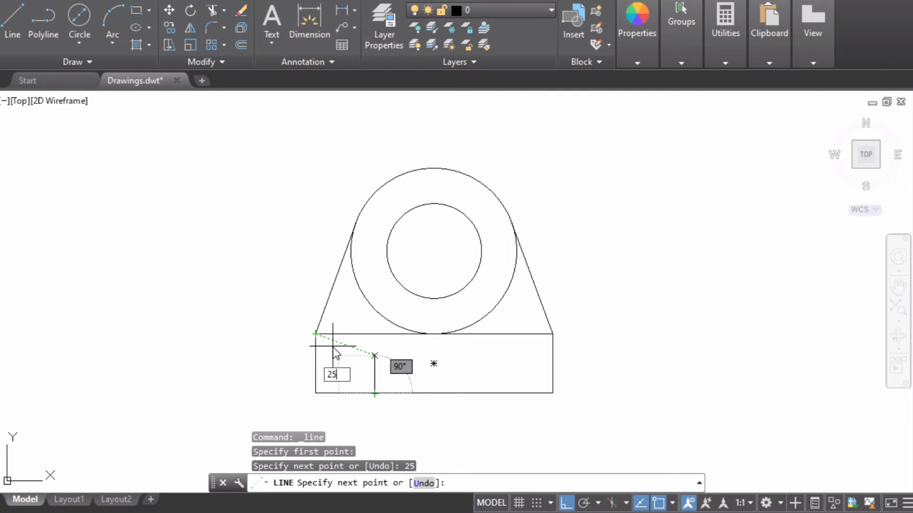
key(Tab)
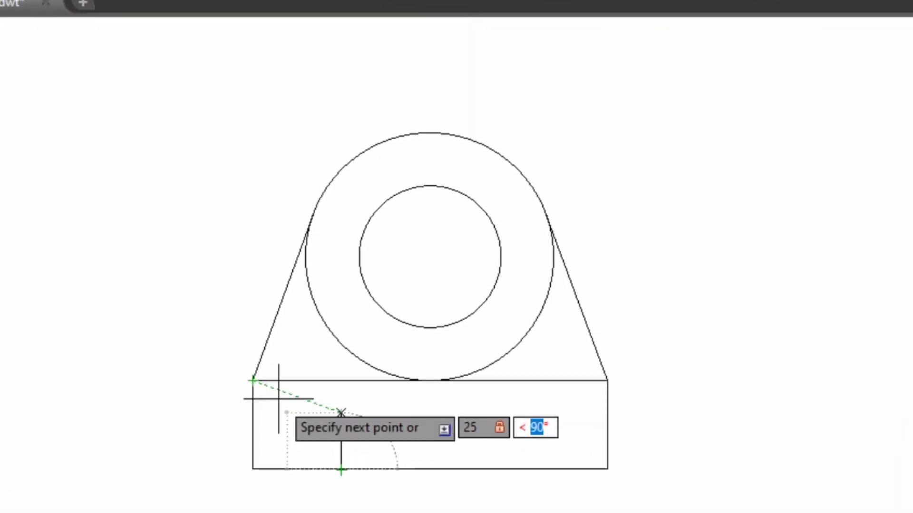
key(Escape)
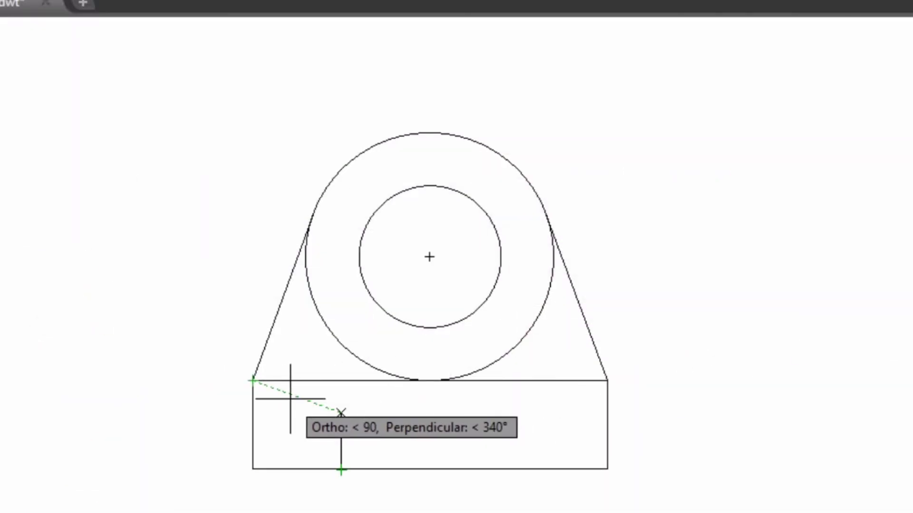
Step: Draw the slot's slanted left side as a line 25 long at 135° from the slot's lower-left corner
text(25)
key(Tab)
text(25)
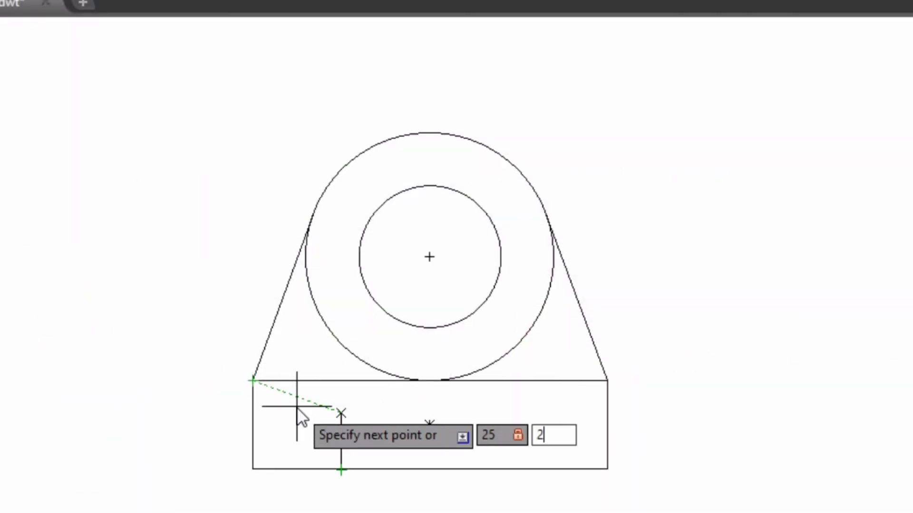
key(BackSpace)
key(BackSpace)
text(135)
key(Return)
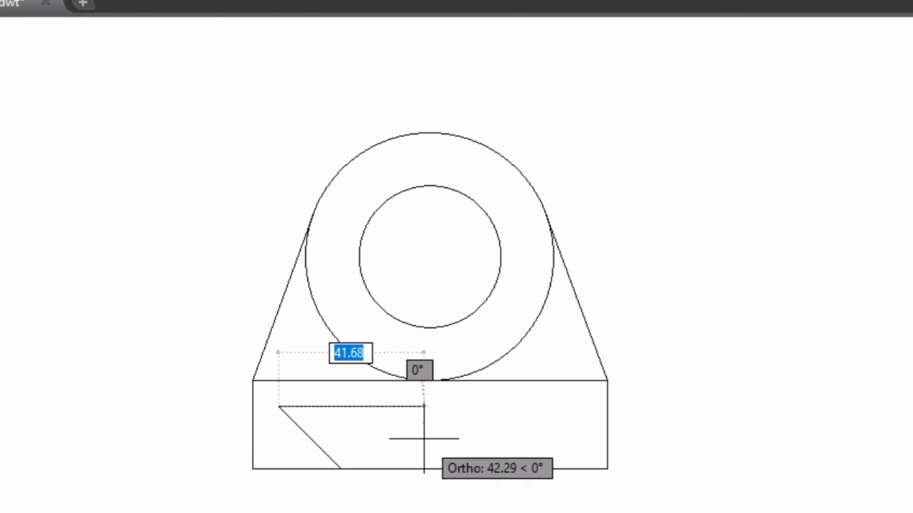
key(Escape)
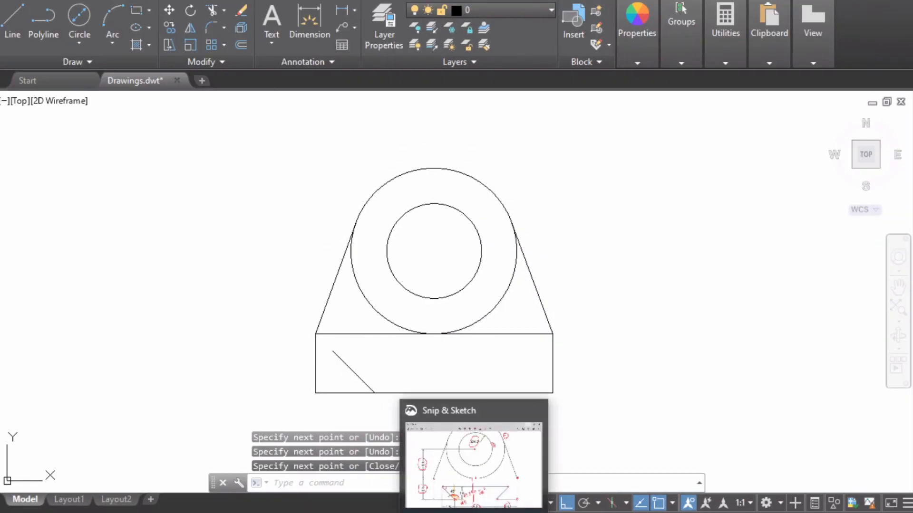
Step: On the reference image, mark the slot's upper edge with two red strokes and circle the 15 height dimension, then return to the drawing
click(473, 512)
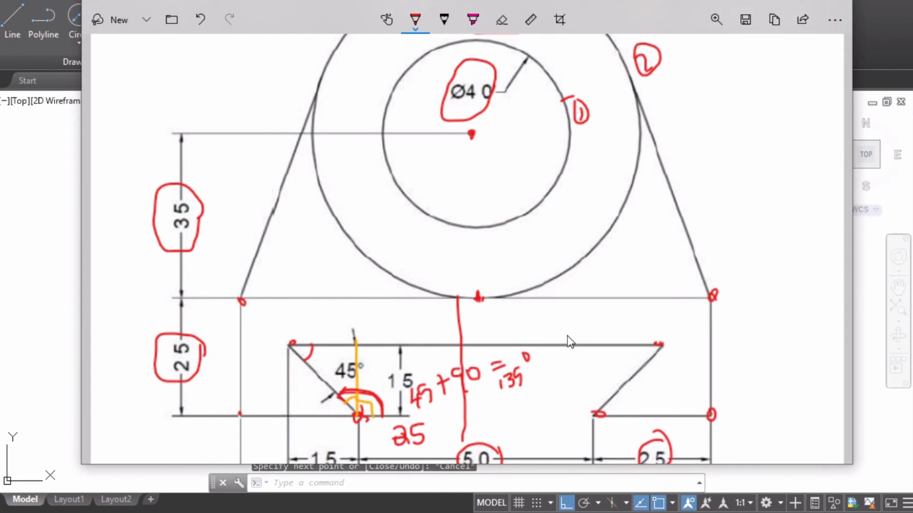
drag(568, 336, 565, 360)
drag(577, 335, 579, 360)
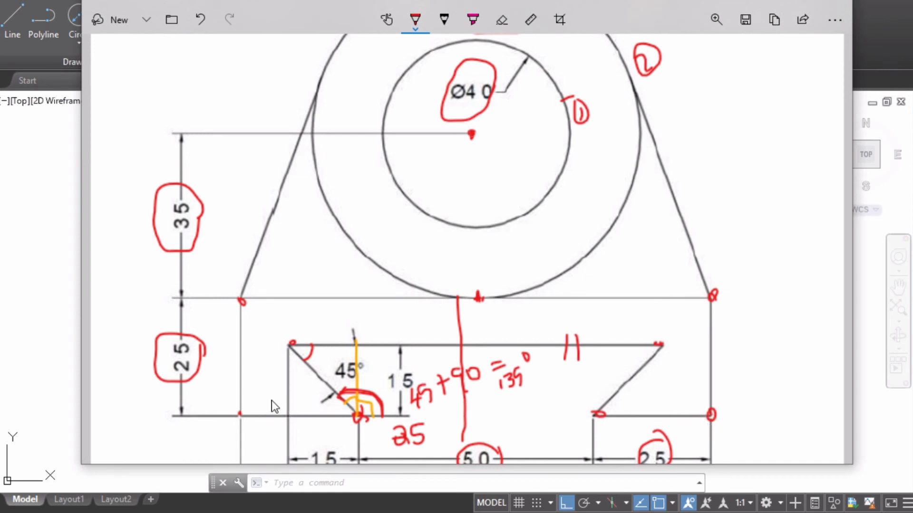
click(814, 3)
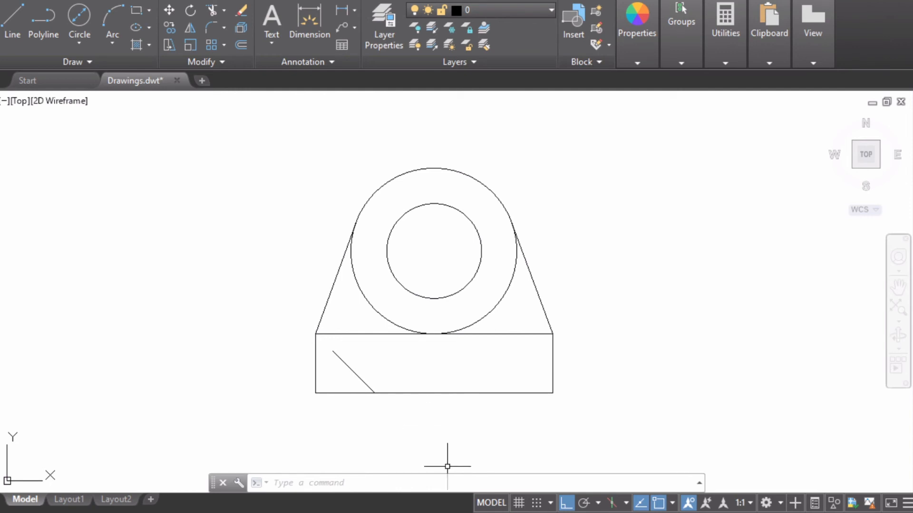
key(alt+Tab)
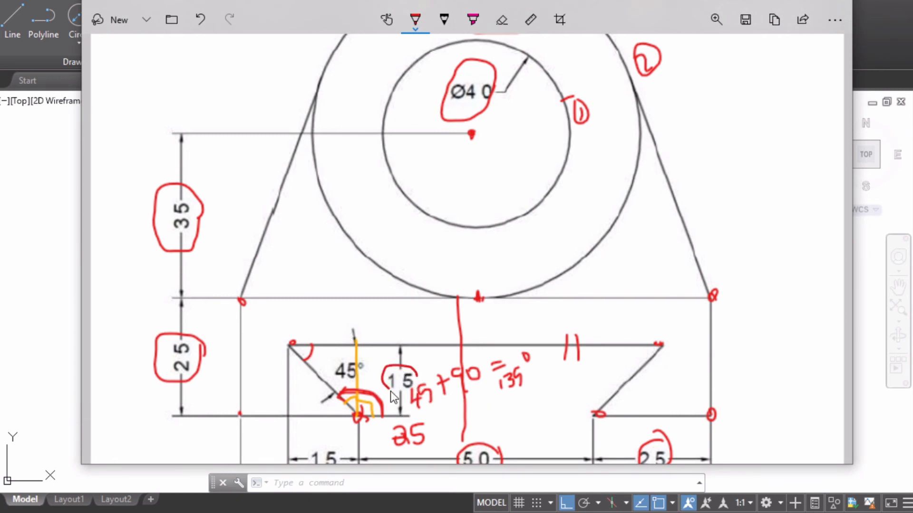
click(765, 4)
Step: Draw a line along the base's bottom edge from its lower-left corner to its lower-right corner
click(12, 21)
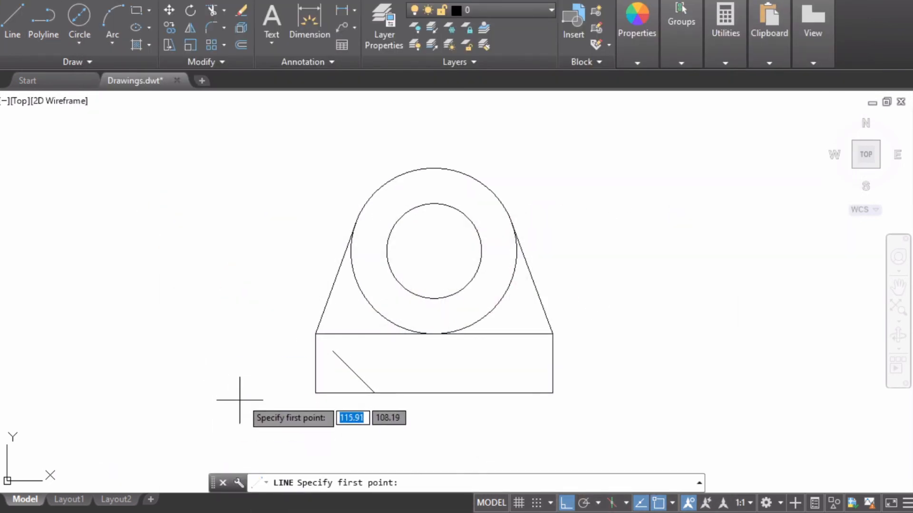
click(316, 394)
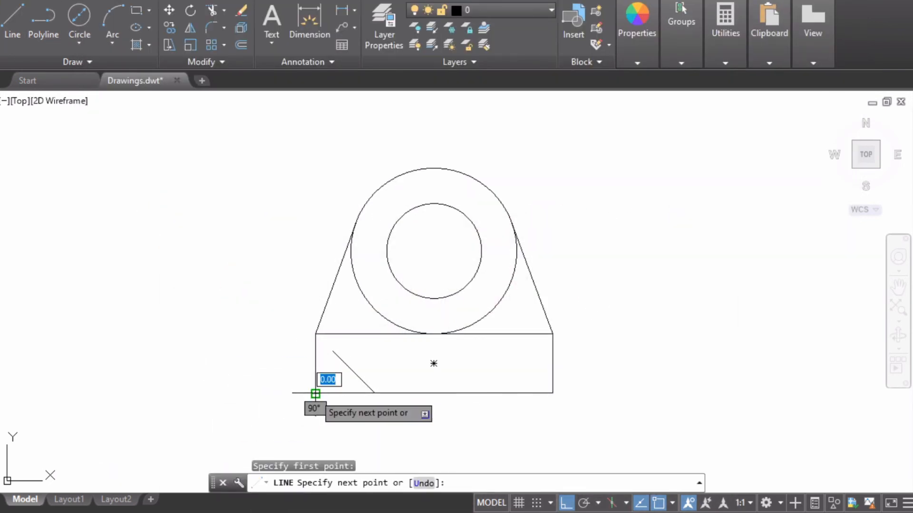
click(552, 393)
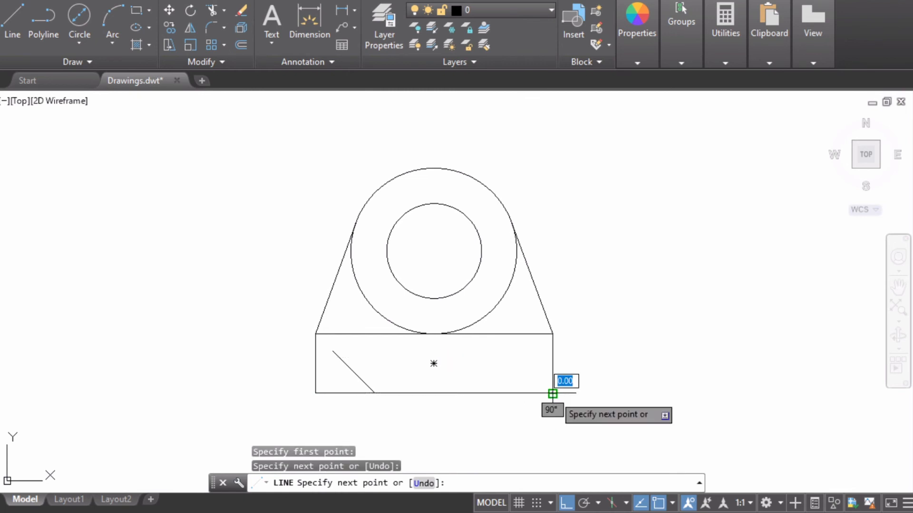
key(Escape)
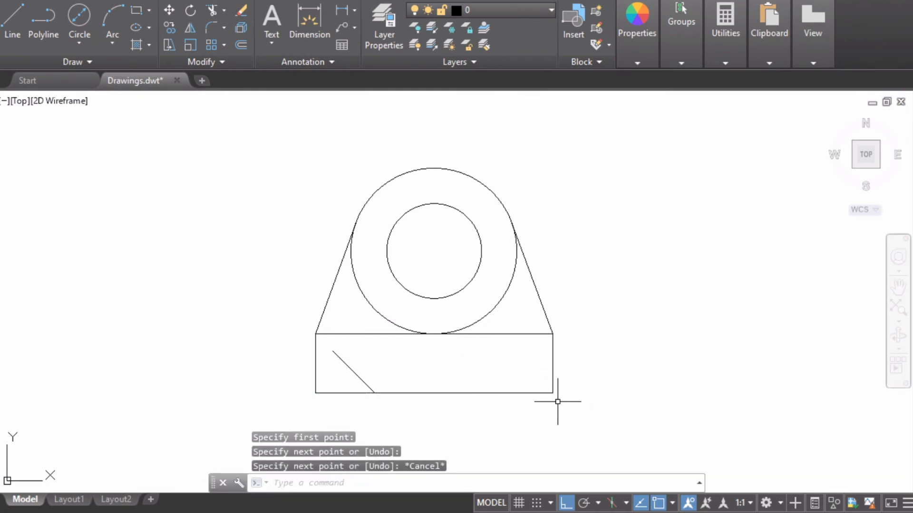
Step: Offset the base's bottom line 15 upward to form the slot's upper edge
click(243, 45)
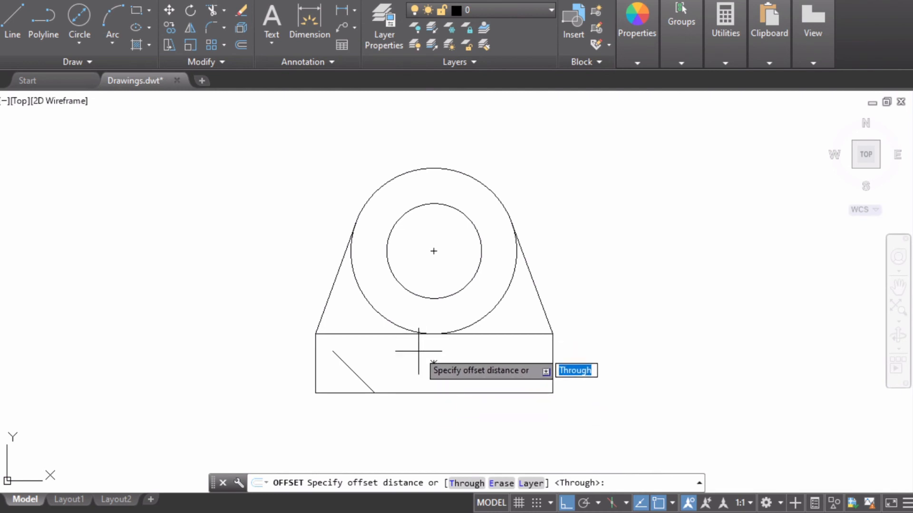
text(15)
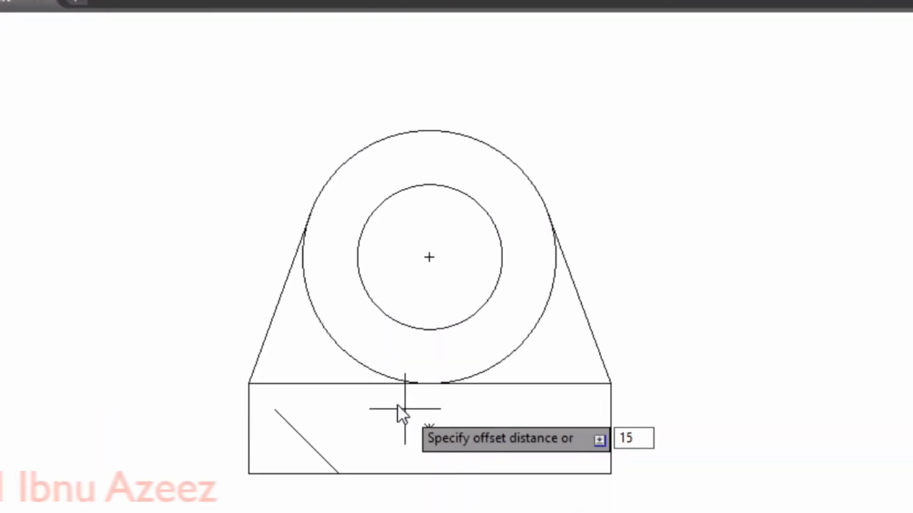
key(Return)
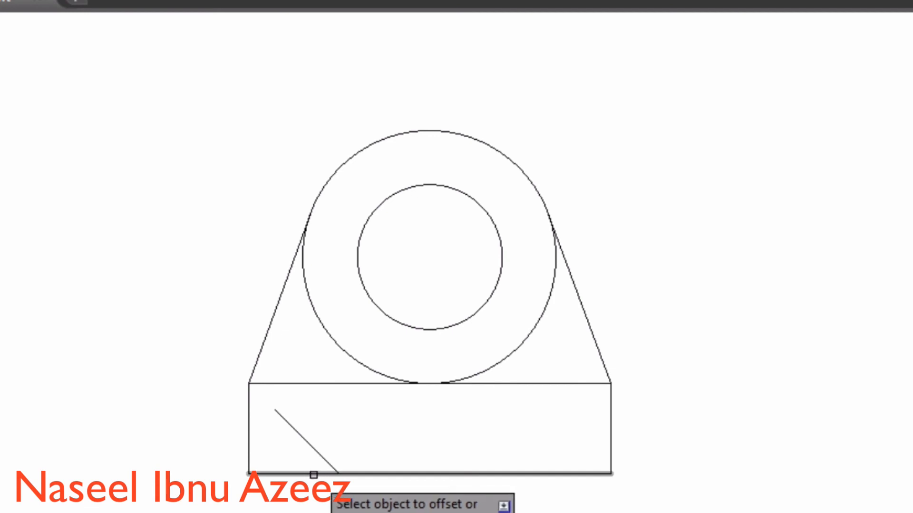
click(314, 473)
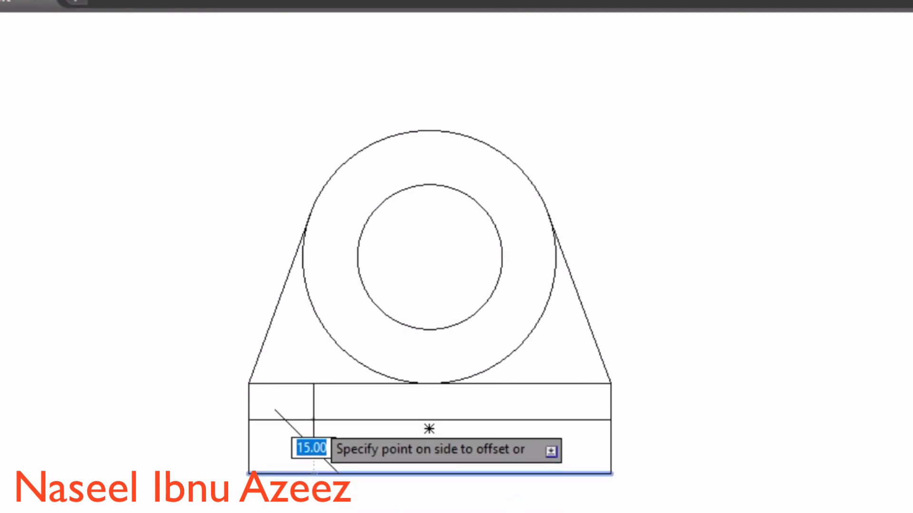
click(313, 419)
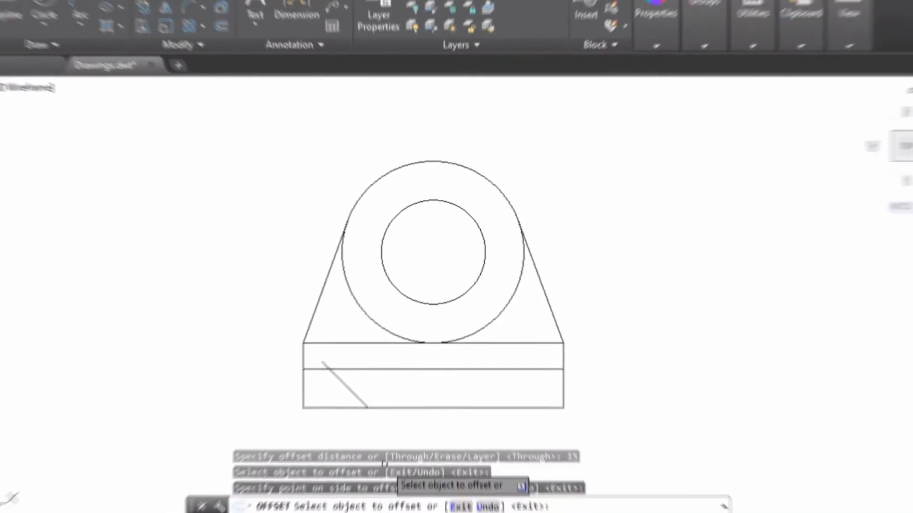
key(Escape)
Step: Erase the extra line overlying the base's bottom edge and the short line from the slot's lower-left corner to that edge's midpoint
scroll(367, 394, up, 3)
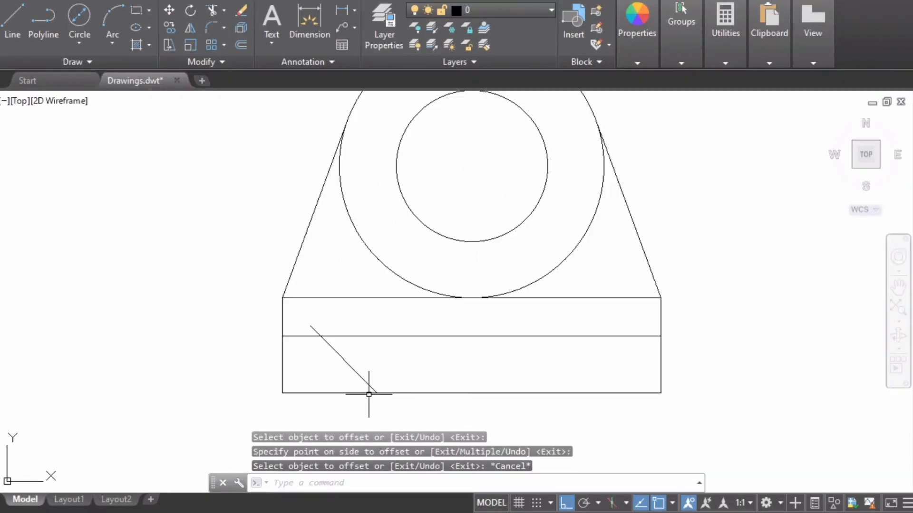
click(348, 392)
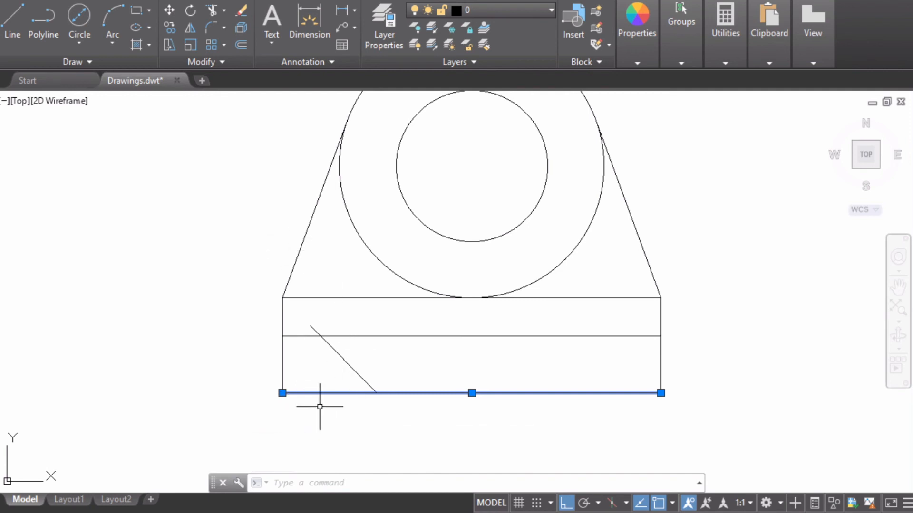
right_click(313, 393)
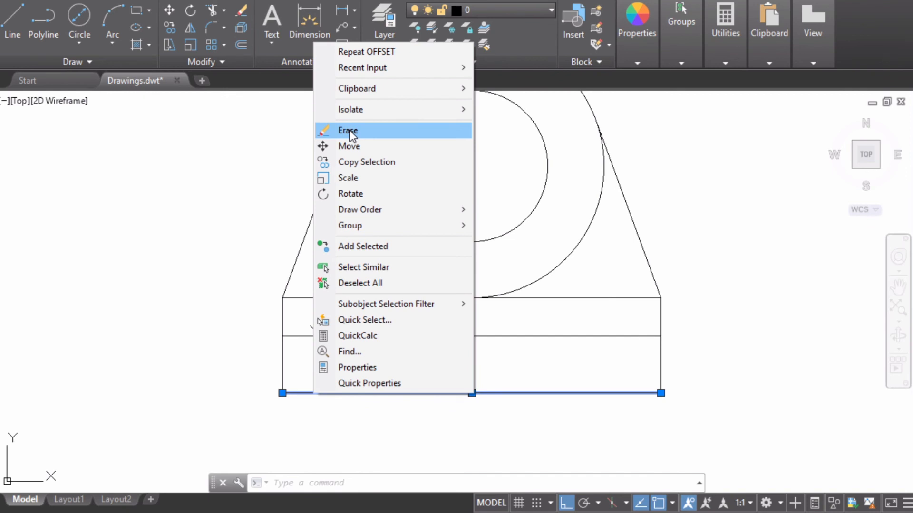
click(349, 130)
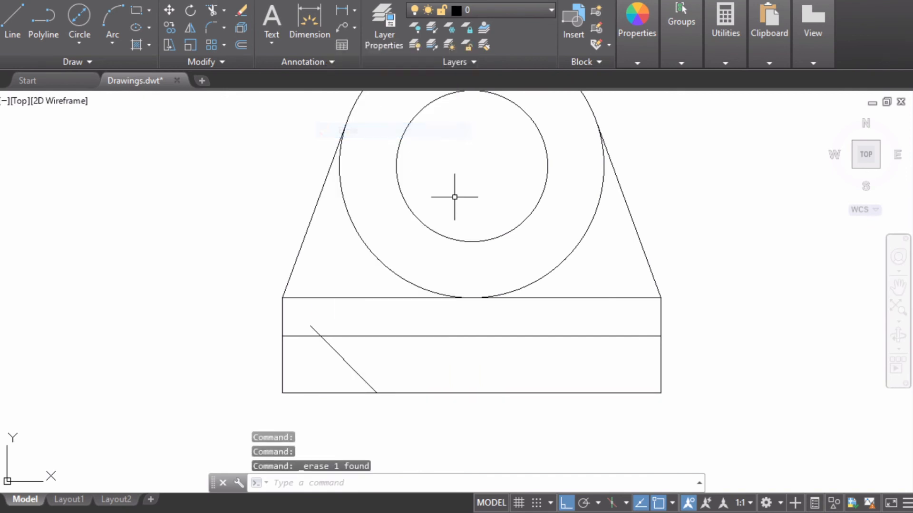
click(414, 393)
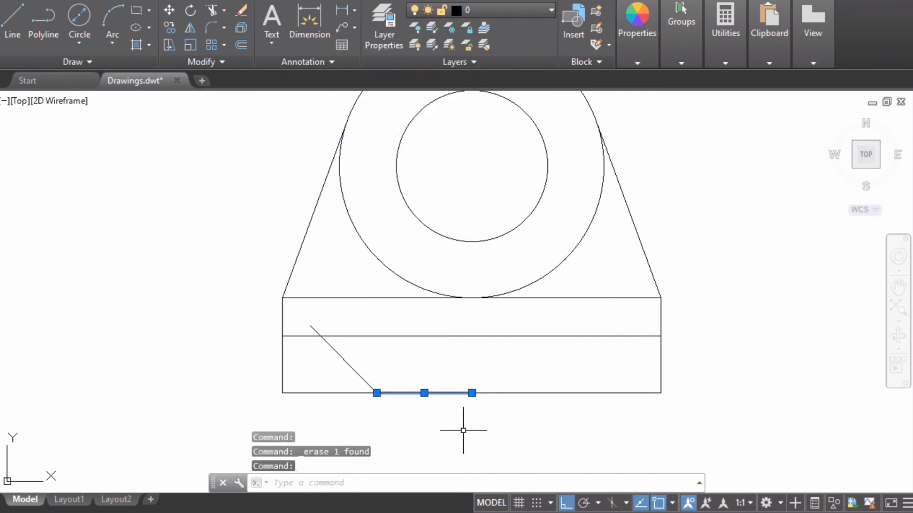
right_click(412, 394)
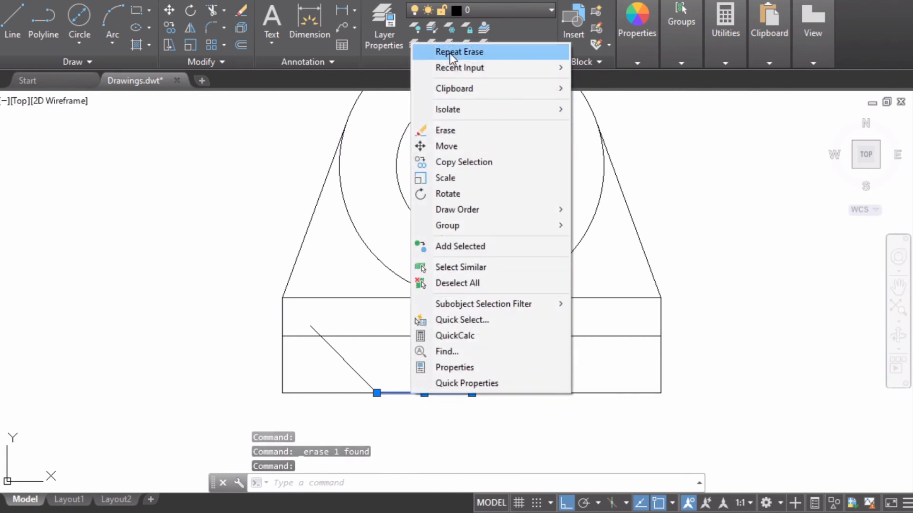
click(452, 131)
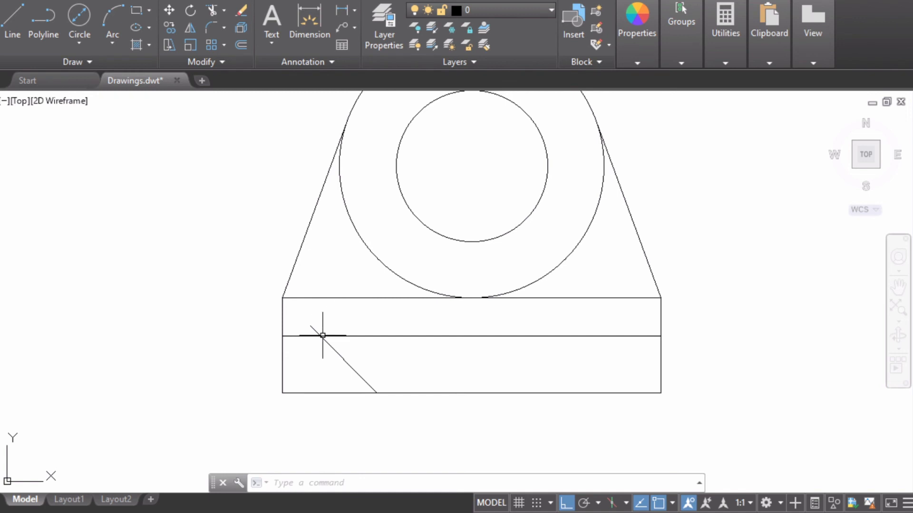
Step: Trim the offset line beyond the slanted side and the slanted side's end above the offset line to form the slot's upper-left corner
key(ctrl+a)
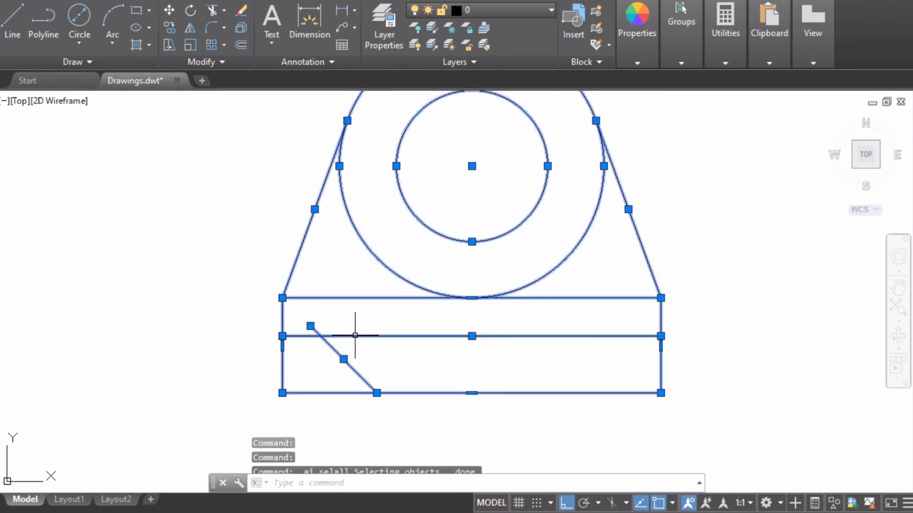
click(212, 11)
click(302, 337)
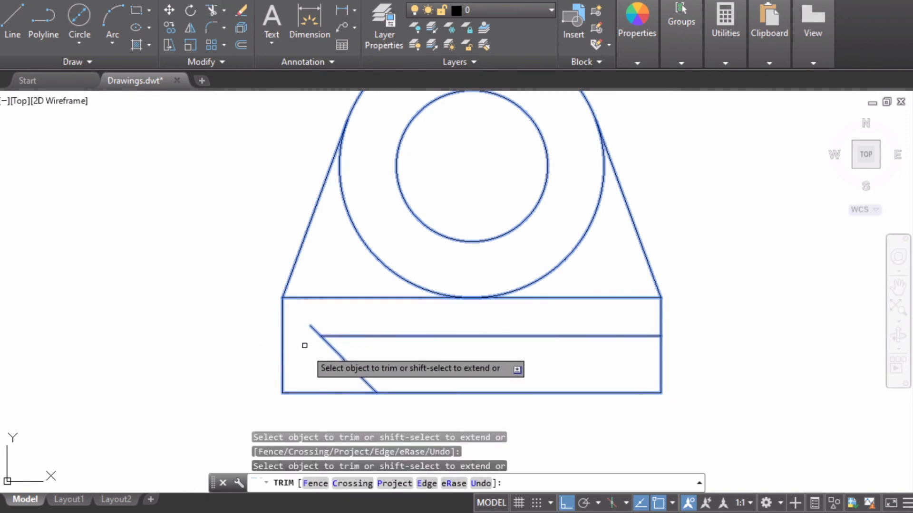
click(312, 329)
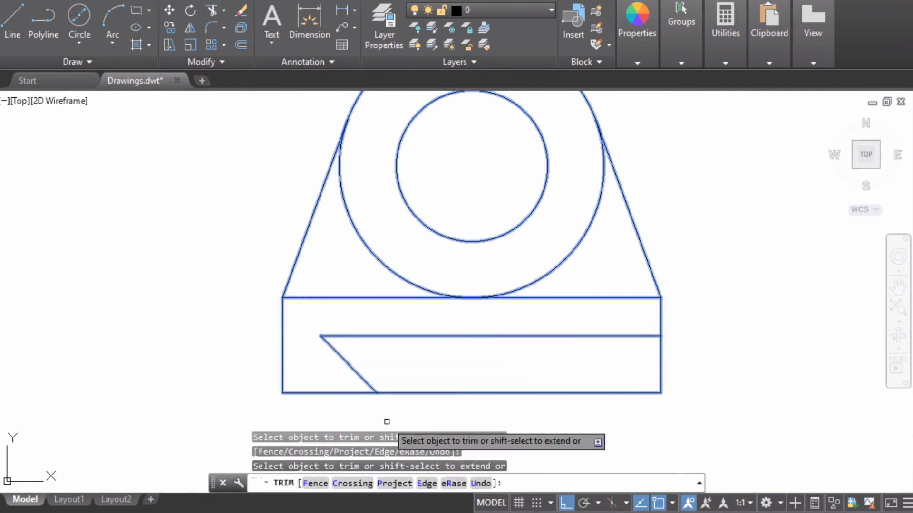
key(Escape)
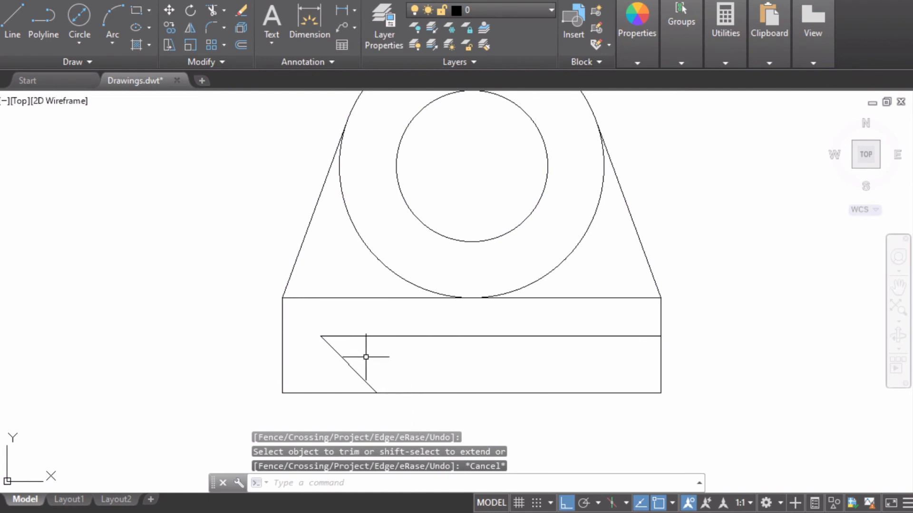
Step: Switch to the reference drawing, erase the ink markings around the slot's 15 height and lower-left corner, and return to AutoCAD
key(alt+Tab)
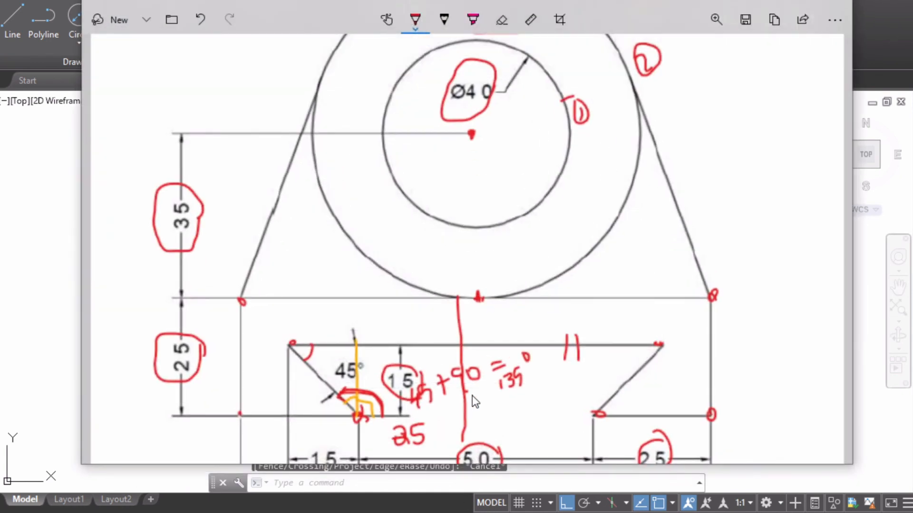
scroll(476, 403, down, 2)
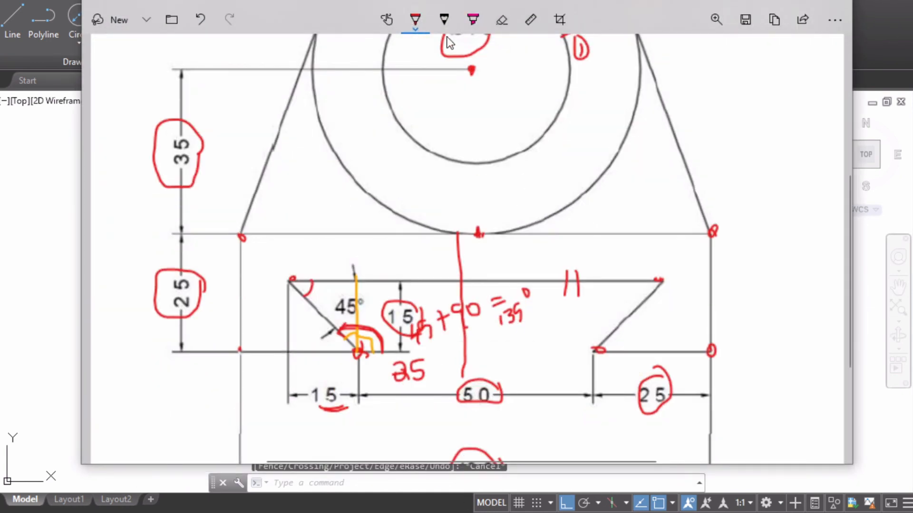
click(502, 20)
mouse_move(414, 329)
mouse_down()
mouse_move(381, 317)
mouse_move(422, 383)
mouse_move(375, 380)
mouse_up()
drag(380, 344, 353, 336)
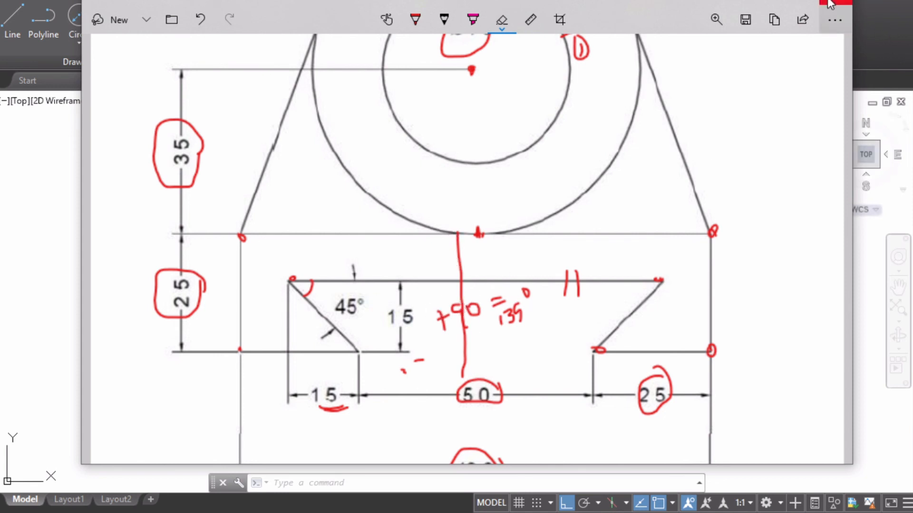
click(767, 4)
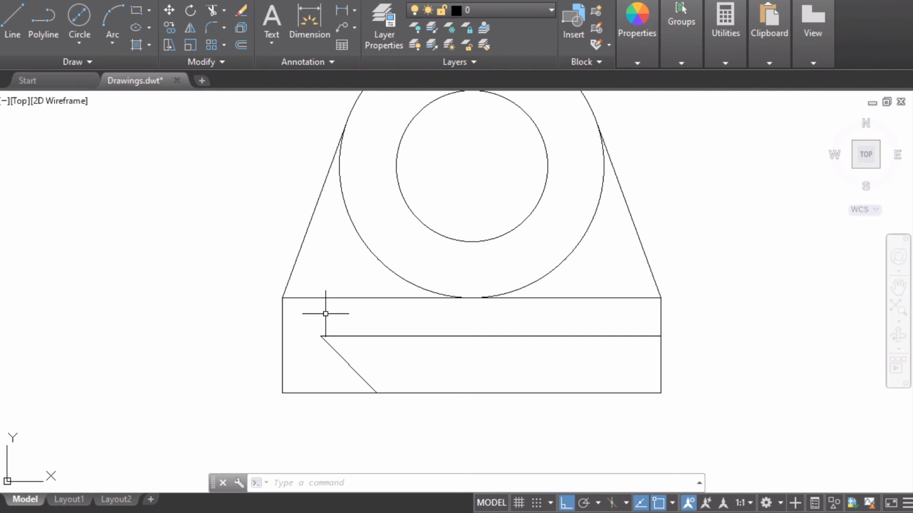
Step: Draw a vertical line from the midpoint of the base's bottom edge up past its top edge into the ring
click(10, 26)
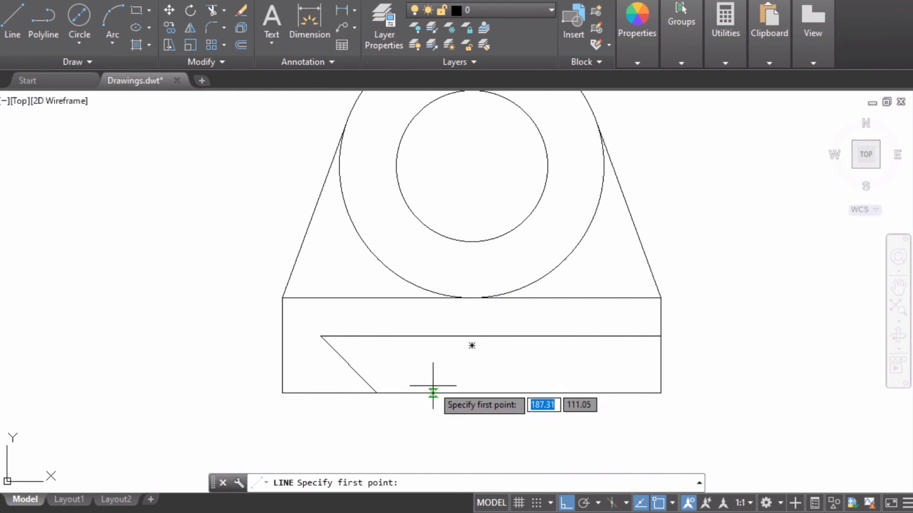
click(472, 394)
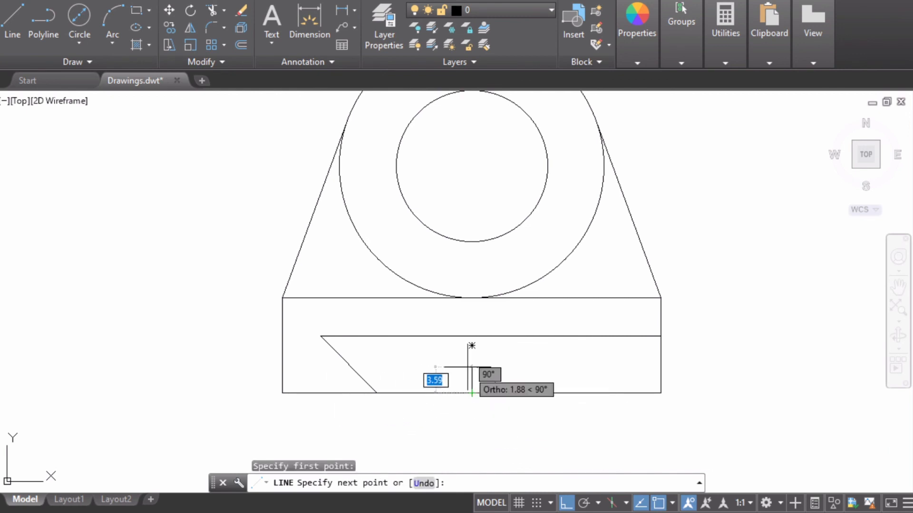
click(467, 261)
key(Escape)
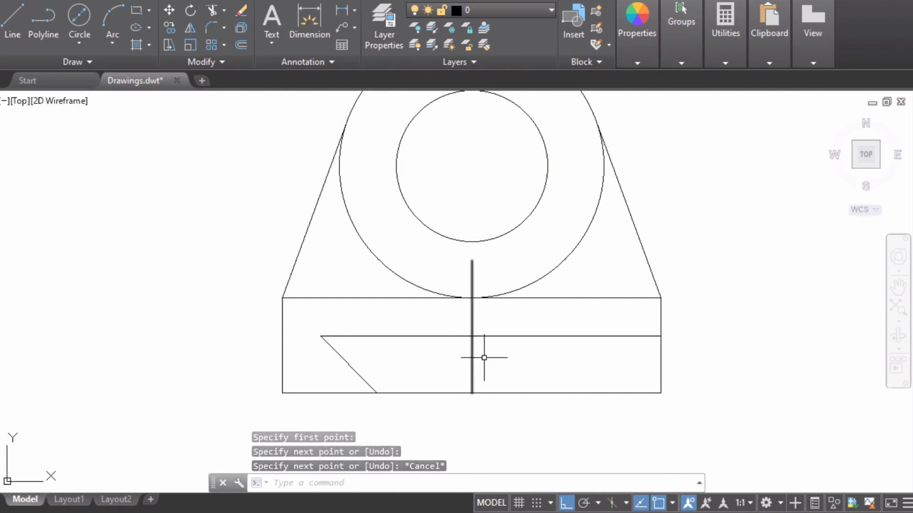
Step: Mirror the slot's slanted side about the vertical centre line, keeping the source object
click(345, 356)
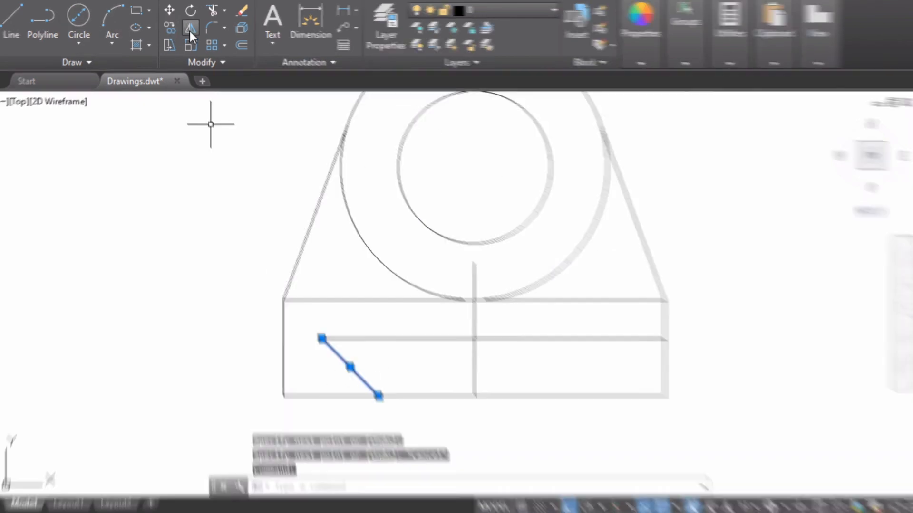
click(190, 31)
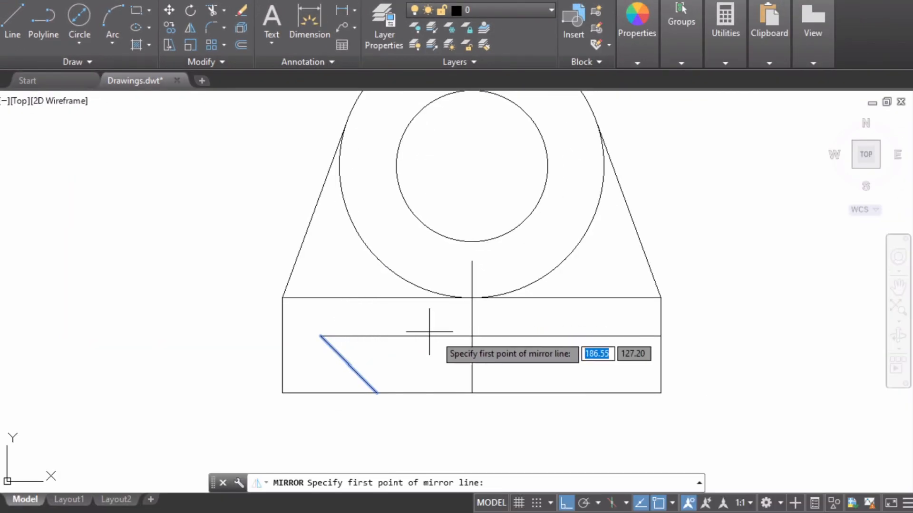
click(471, 394)
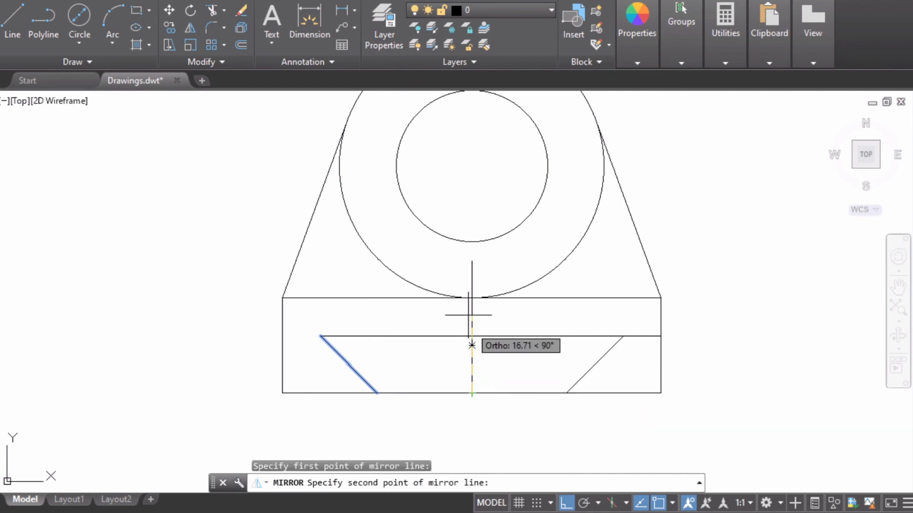
click(471, 261)
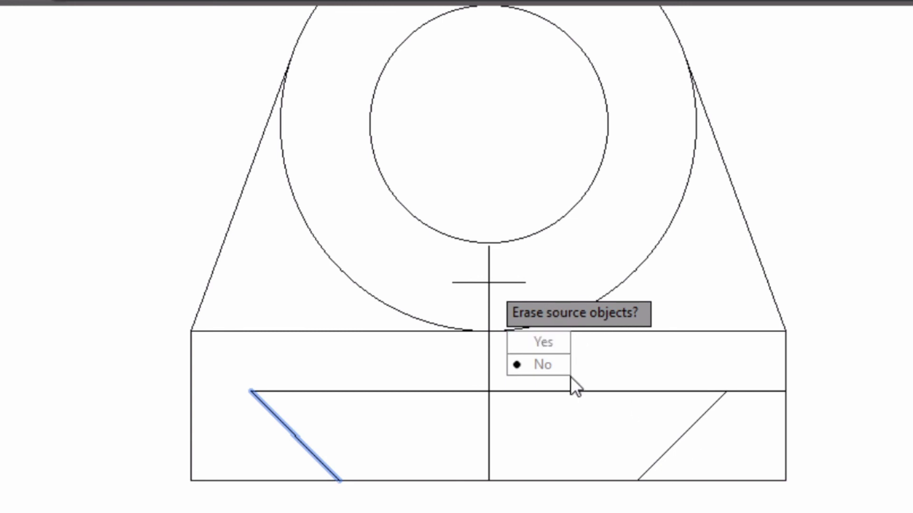
click(540, 367)
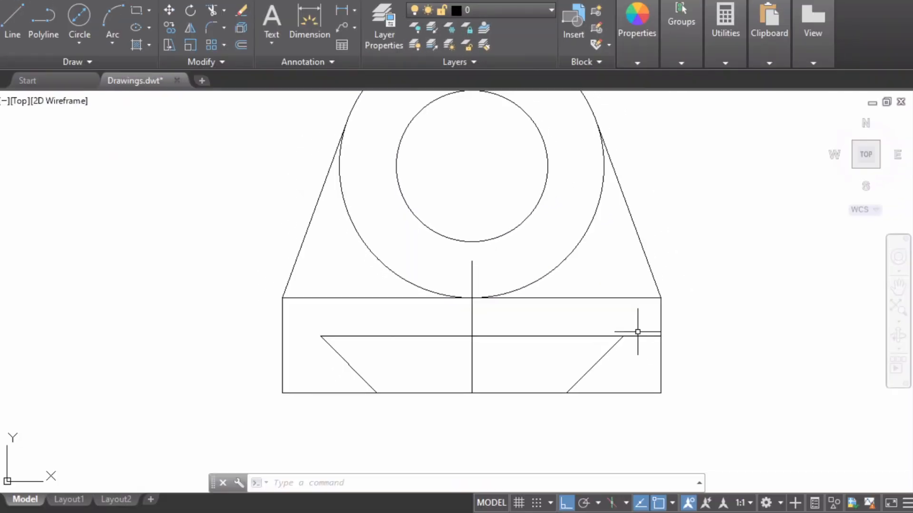
Step: Trim the slot's upper edge between the mirrored slanted side and the base's right edge
key(ctrl+a)
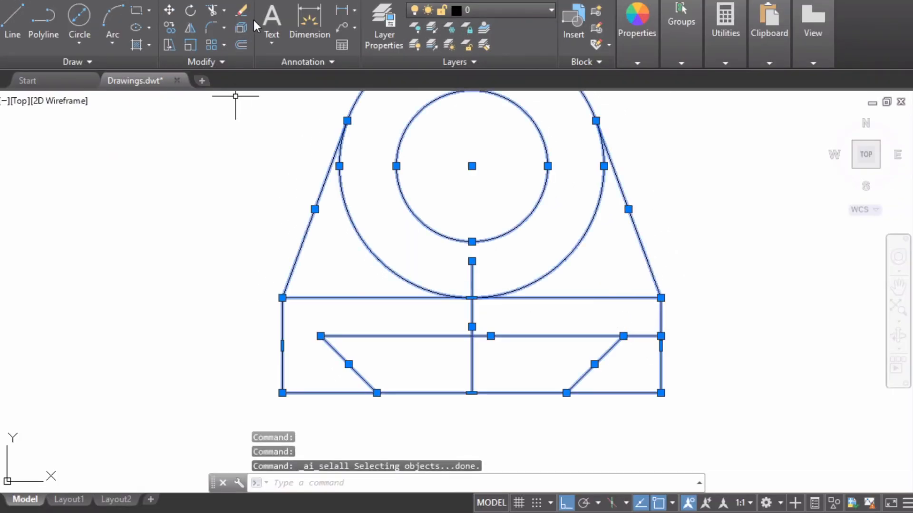
click(211, 10)
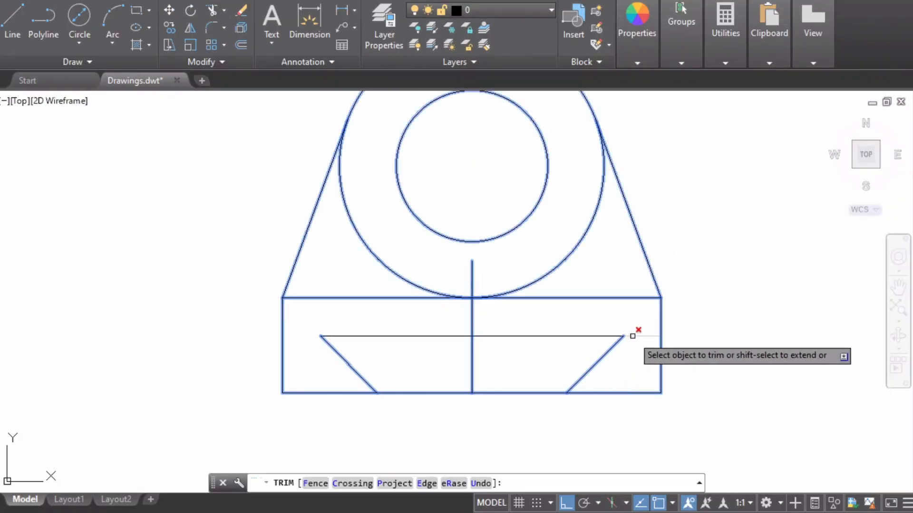
click(638, 328)
click(633, 334)
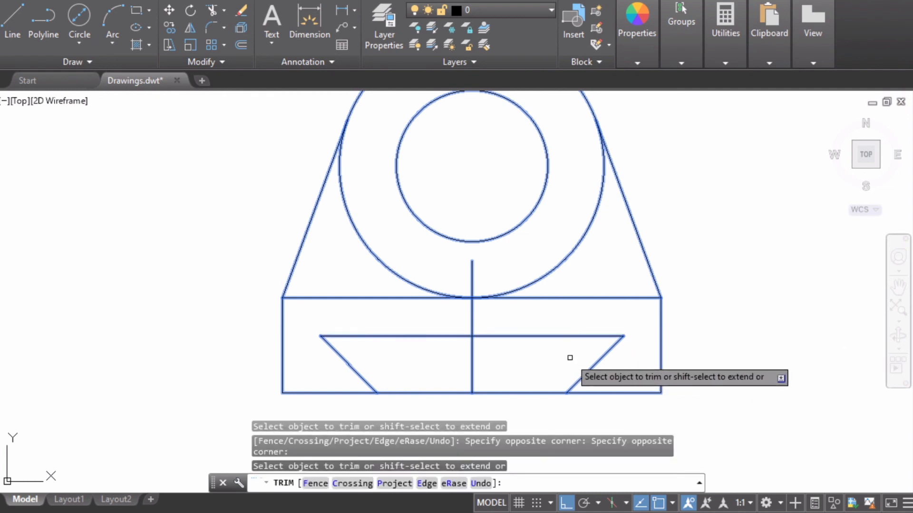
key(Escape)
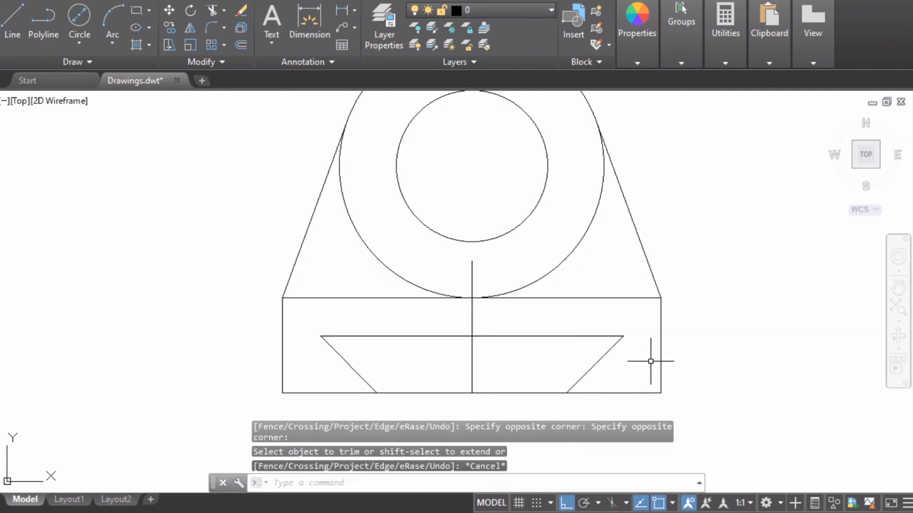
Step: Erase the vertical centre line running through the base
click(472, 305)
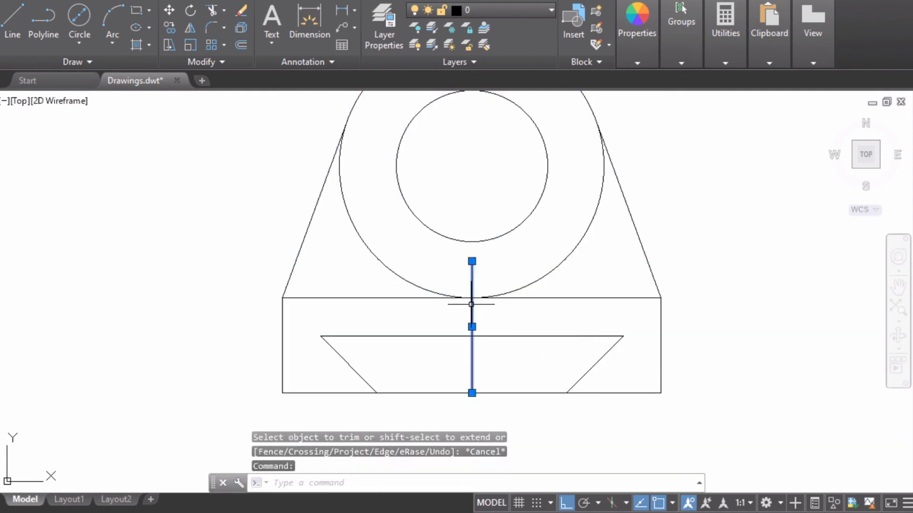
right_click(472, 305)
click(552, 251)
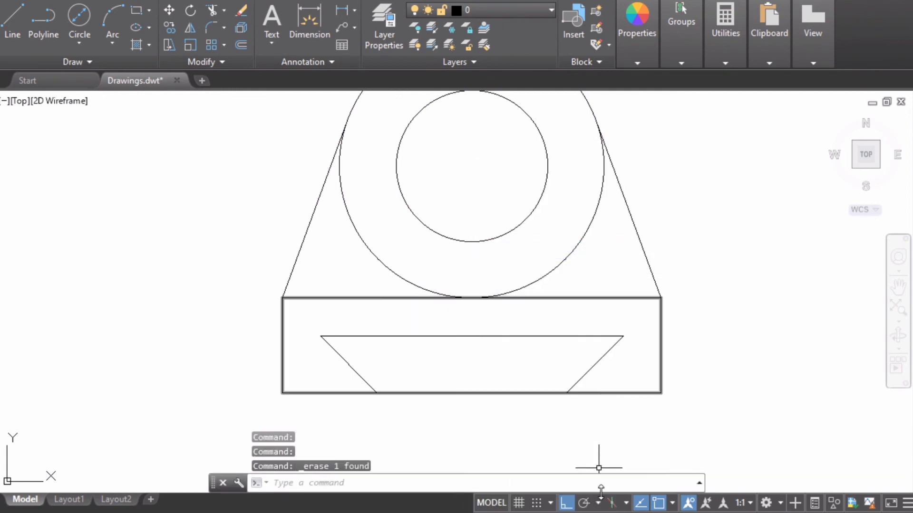
Step: Check the slot in the reference drawing and trim away the base's bottom edge between the two slanted sides to open the dovetail
click(495, 511)
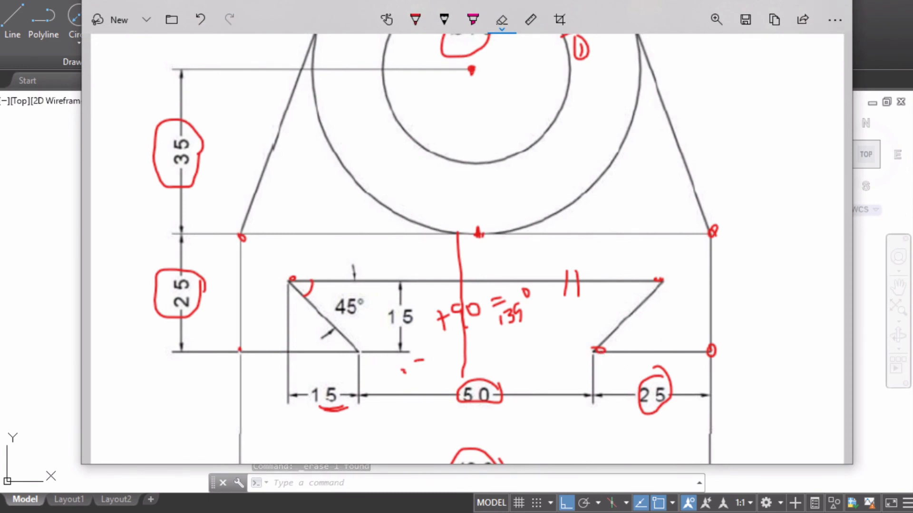
click(769, 4)
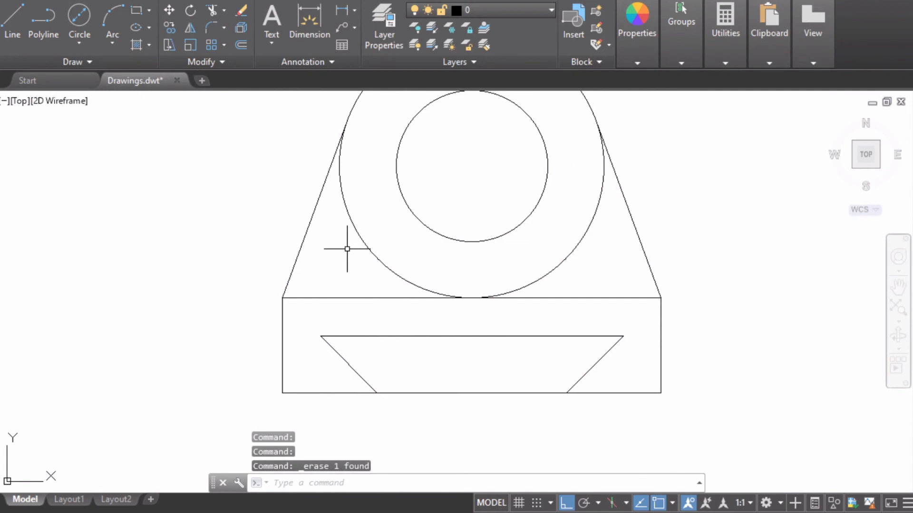
key(ctrl+a)
click(212, 11)
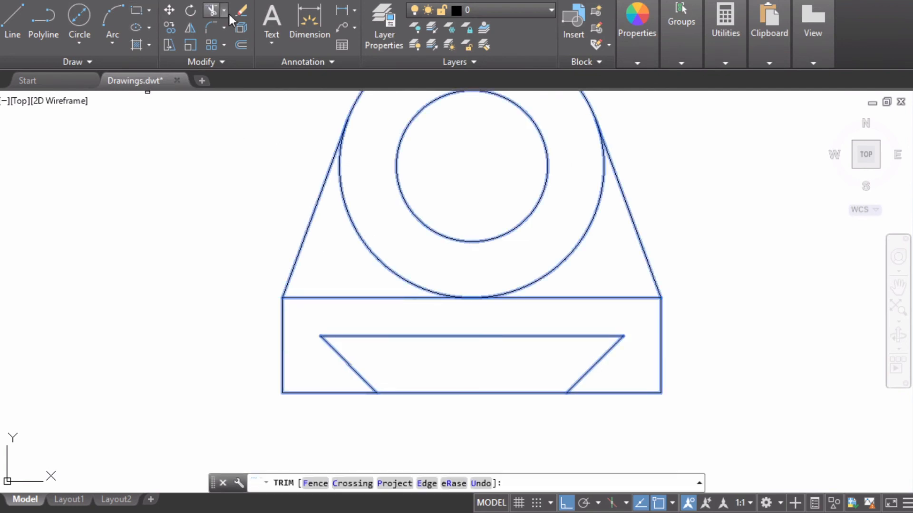
click(466, 393)
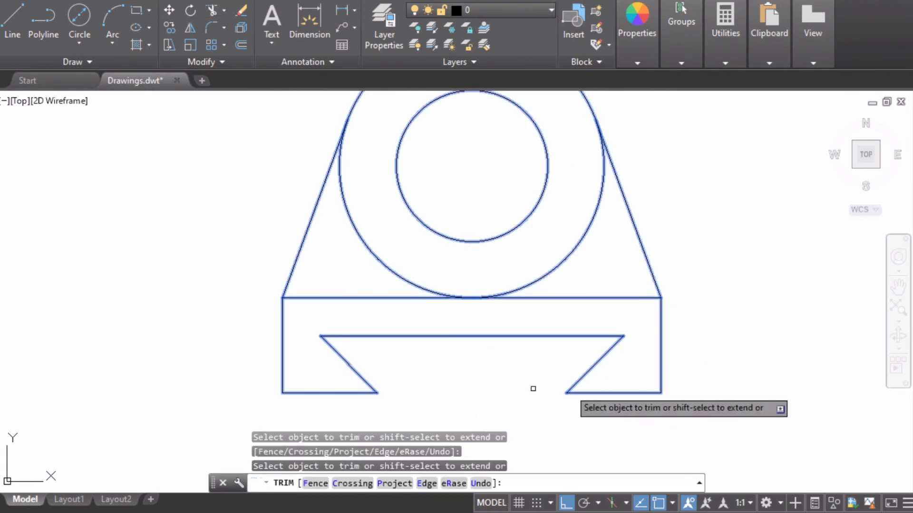
scroll(765, 348, down, 4)
scroll(736, 247, up, 2)
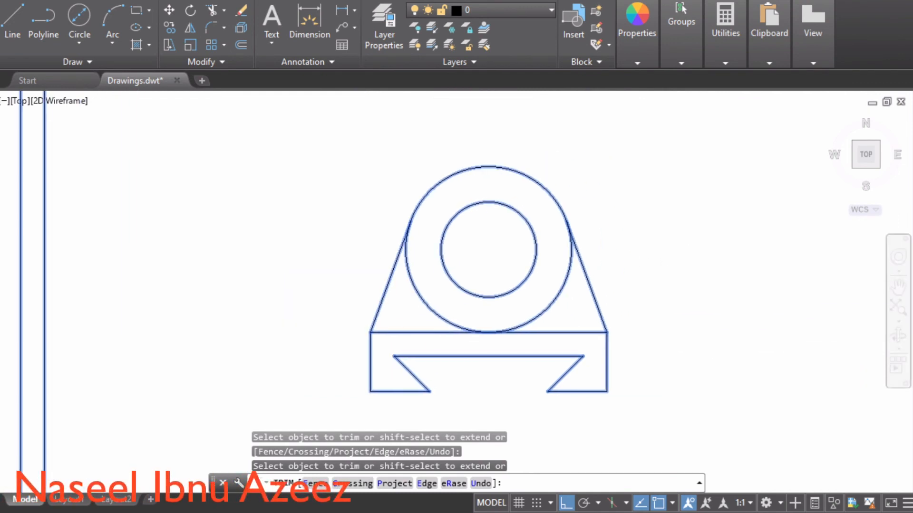
key(Escape)
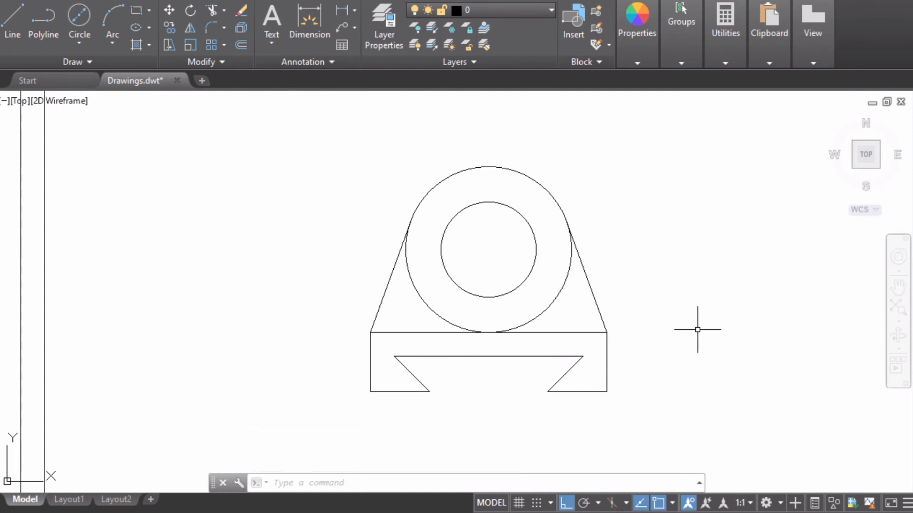
scroll(698, 329, down, 2)
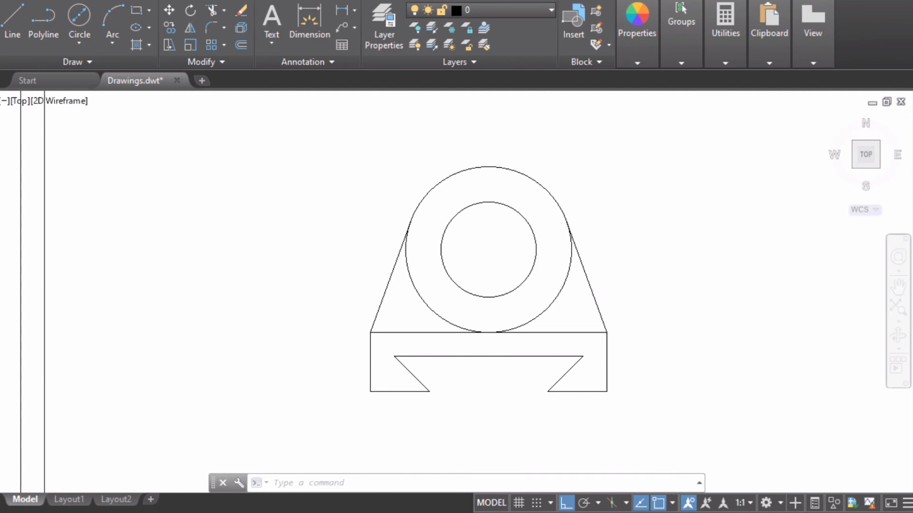
middle_drag(703, 329, 629, 292)
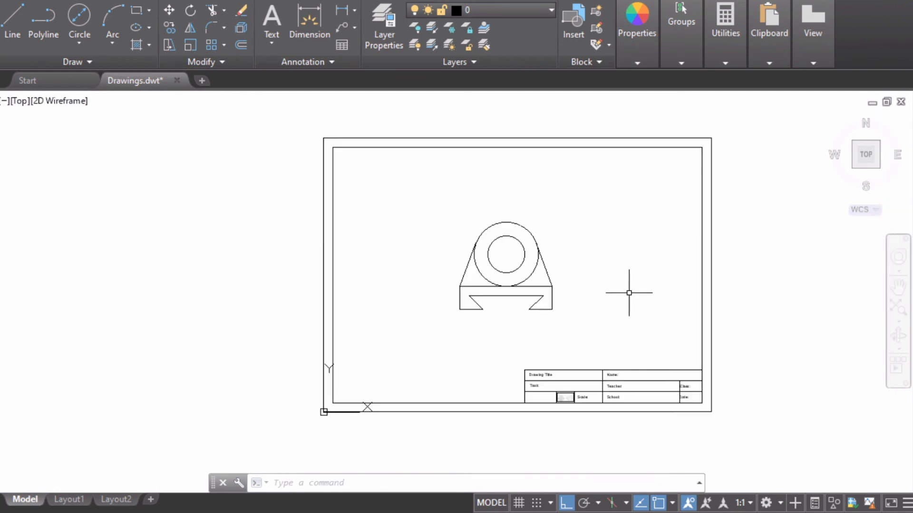